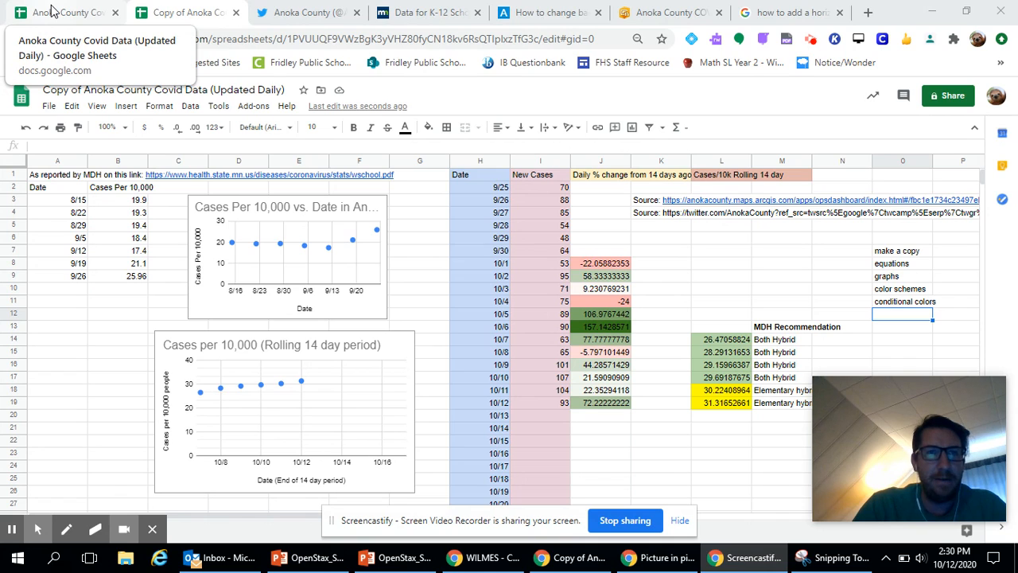
View the make-a-copy option in the original Anoka County Covid Data spreadsheet and return to the copied spreadsheet.
left_click(52, 11)
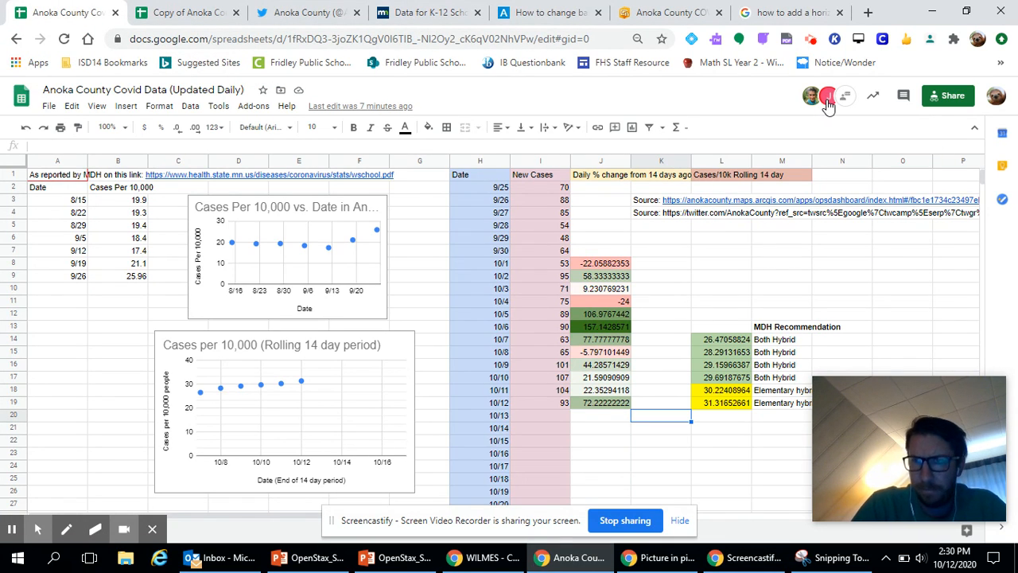
mouse_move(828, 104)
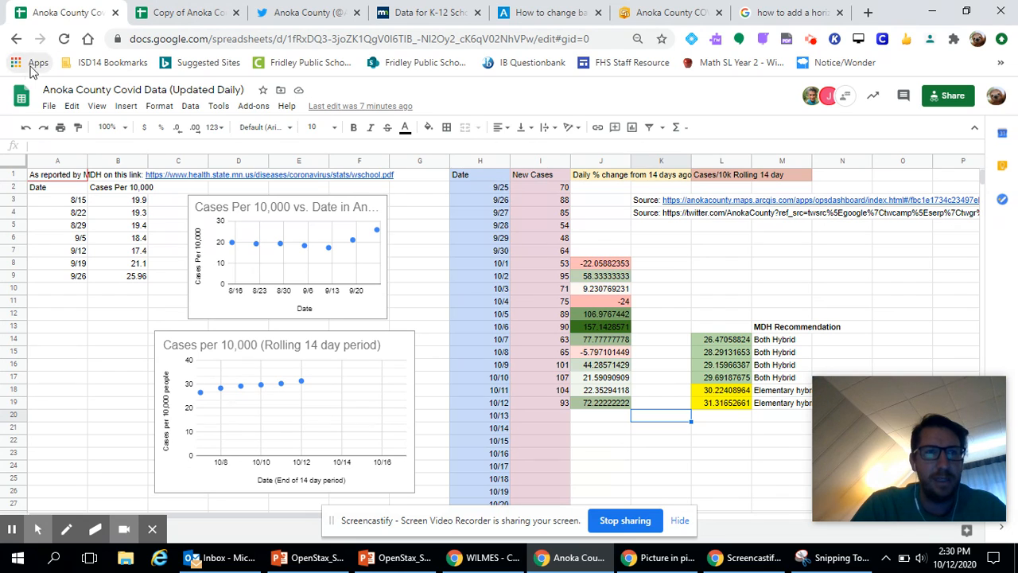
left_click(47, 107)
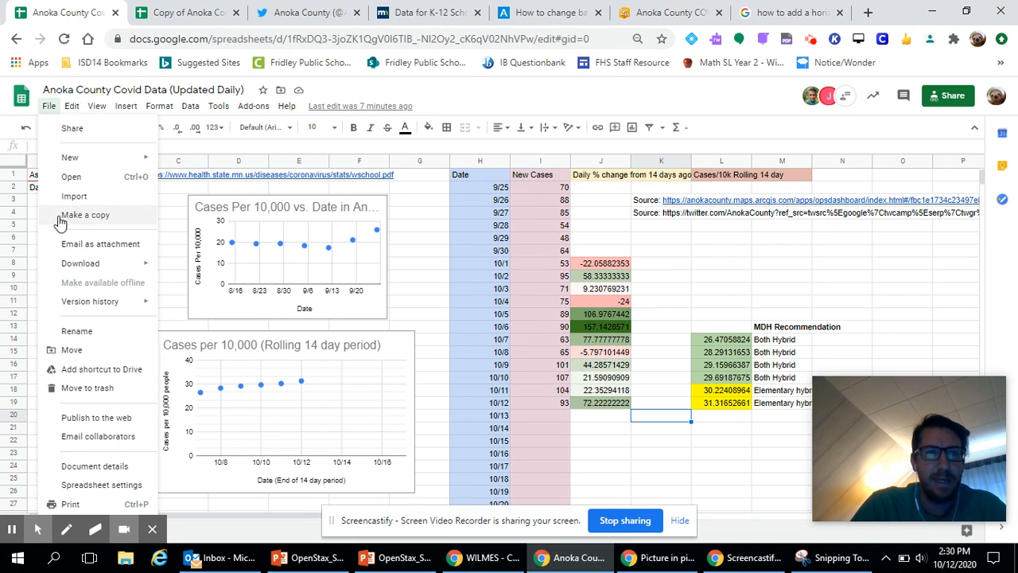
left_click(161, 6)
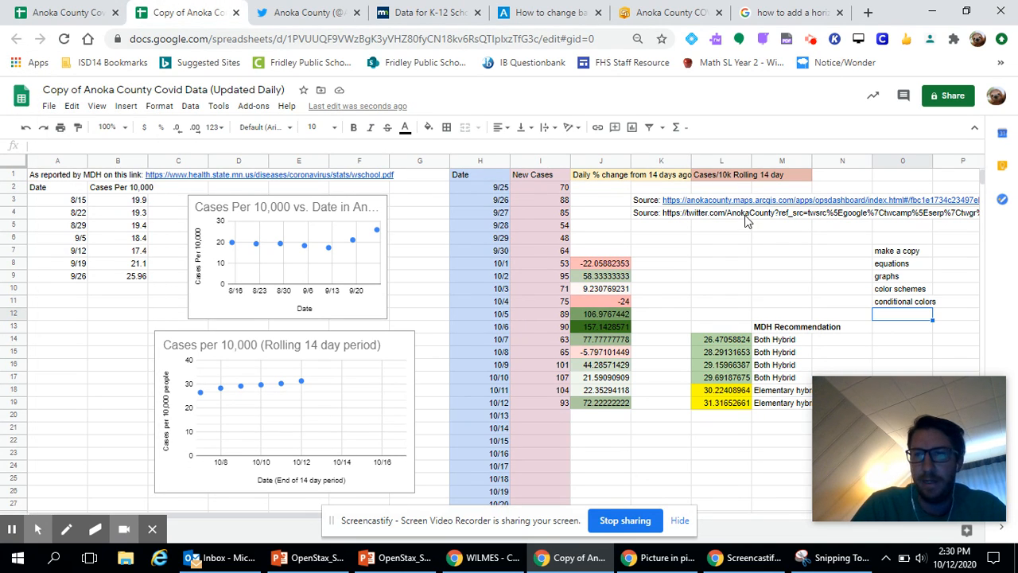
Go over the topic notes in column O, selecting the "make a copy" and "equations" cells.
left_click(807, 280)
left_click(890, 318)
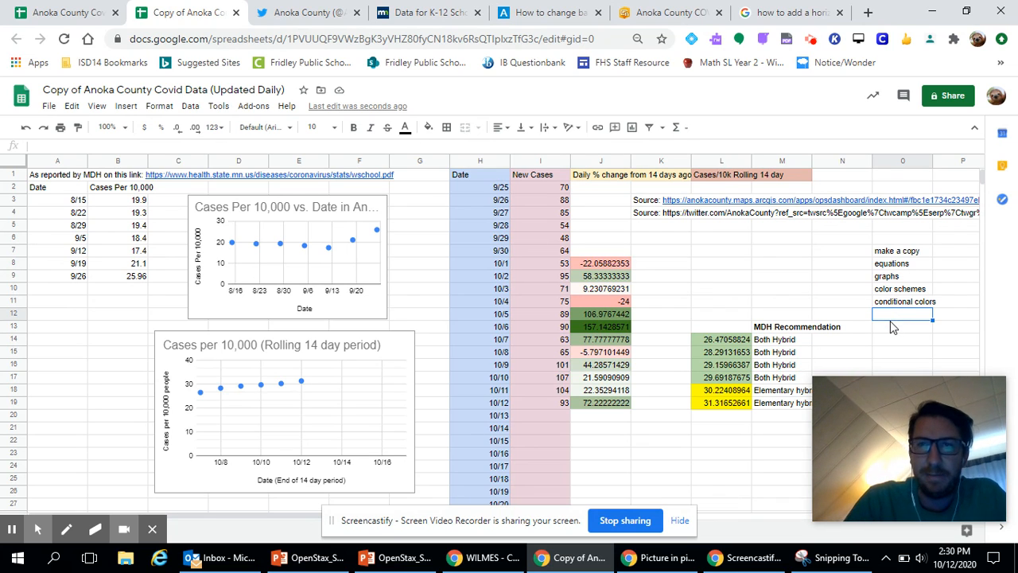
left_click(884, 251)
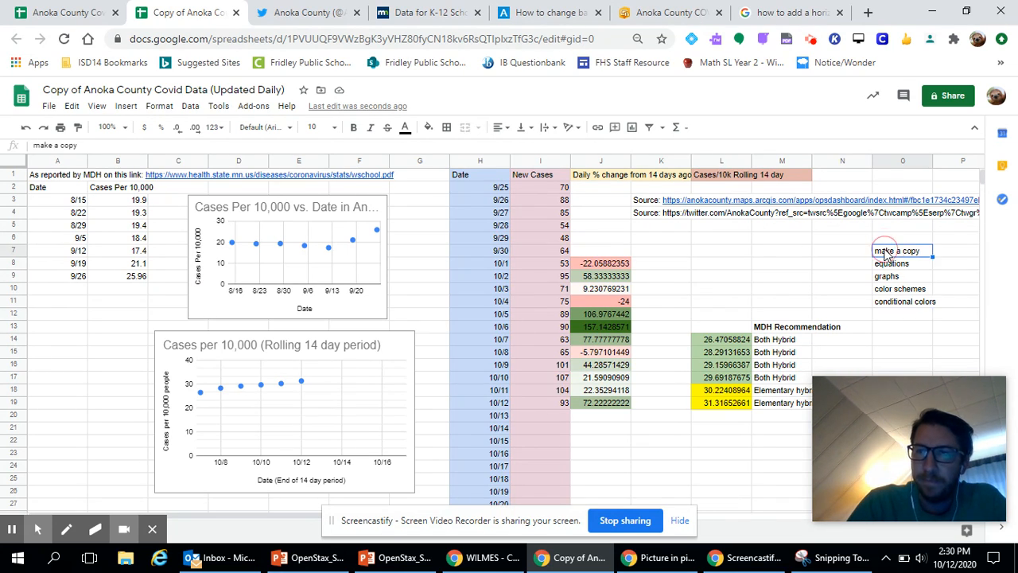
left_click(885, 267)
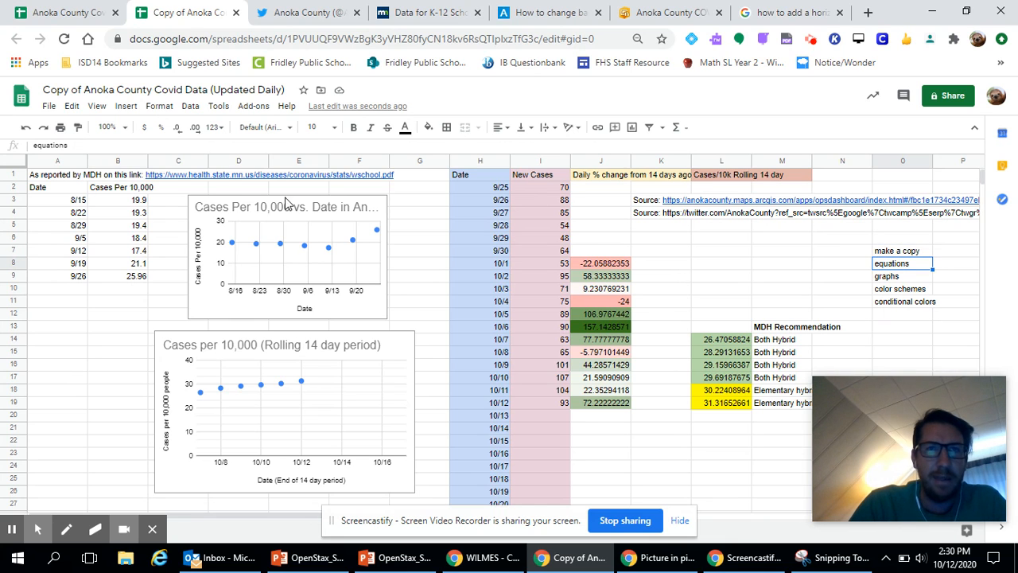
Consult the MDH K-12 schools case rate PDF and review the date and cases-per-10,000 table in A2:B9 of the copy.
left_click(427, 11)
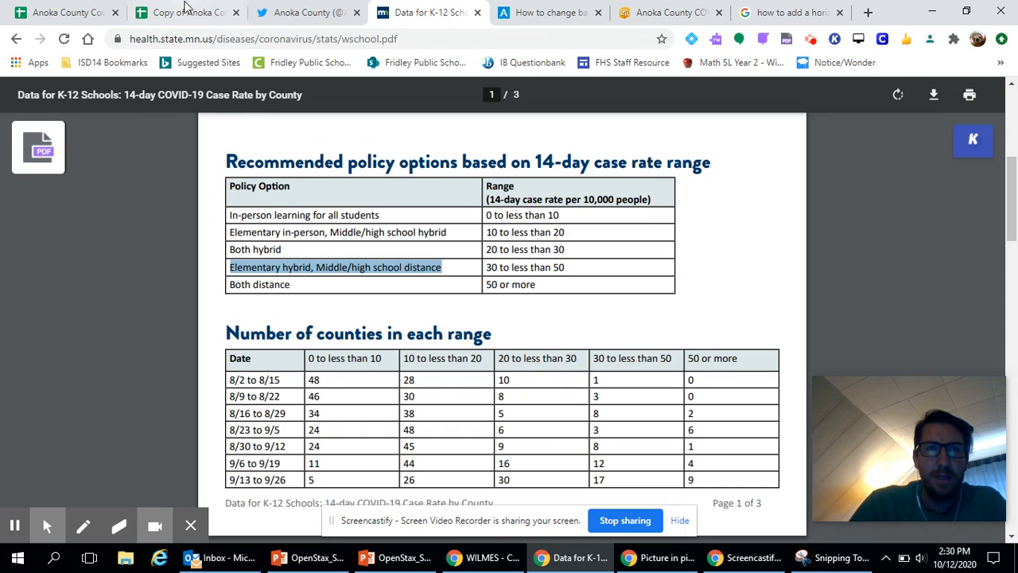
left_click(185, 13)
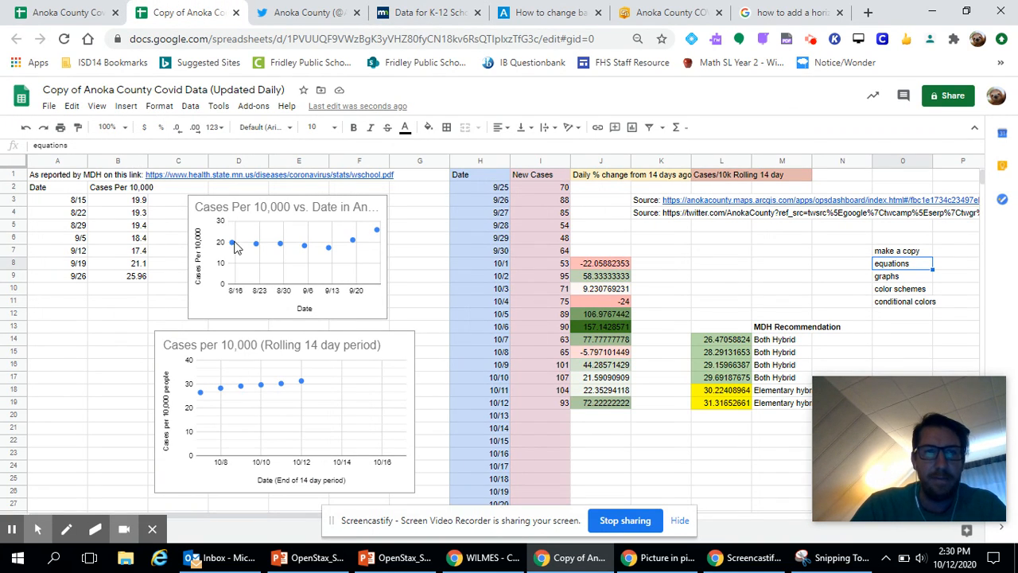
left_click_drag(53, 187, 110, 275)
left_click(125, 303)
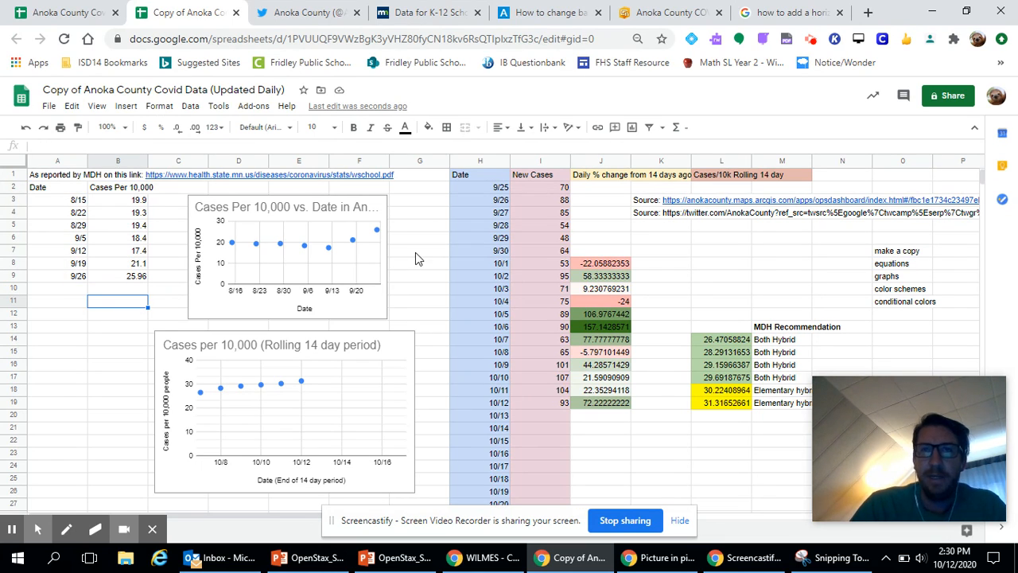
View the Anoka County COVID-19 Statistics dashboard and look at the original spreadsheet before returning to the copy.
left_click(663, 14)
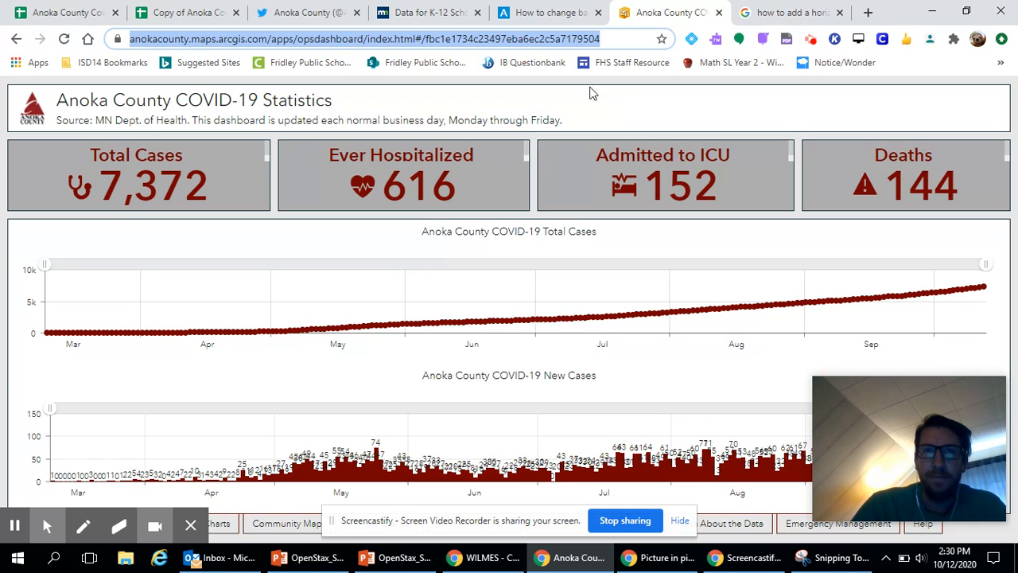
left_click(68, 12)
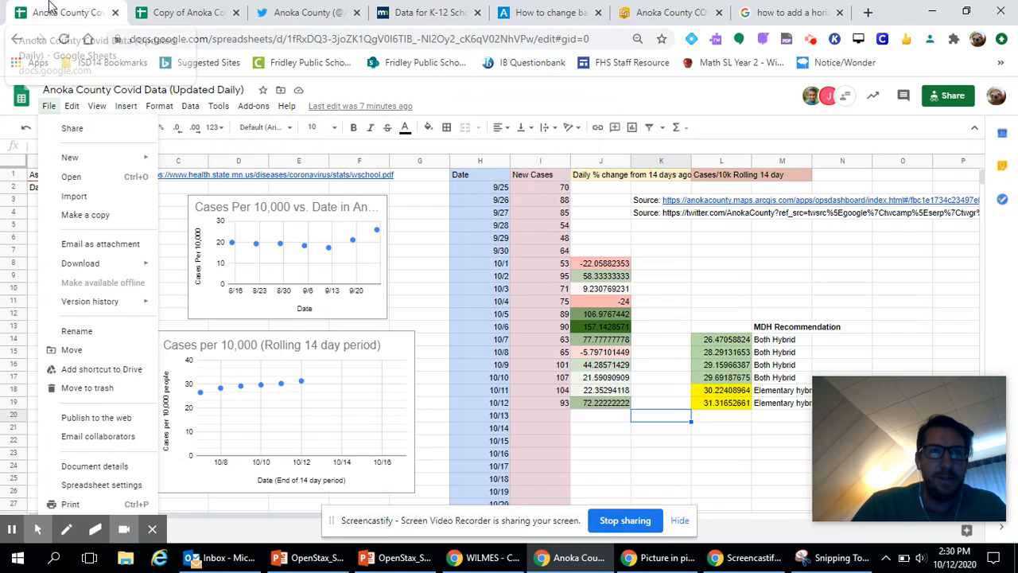
left_click(183, 12)
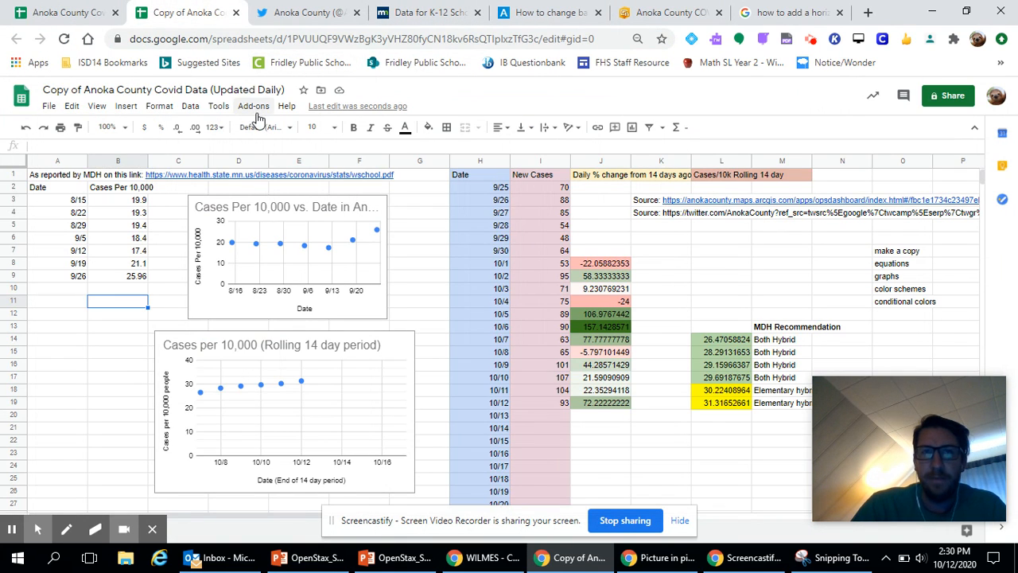
left_click(77, 14)
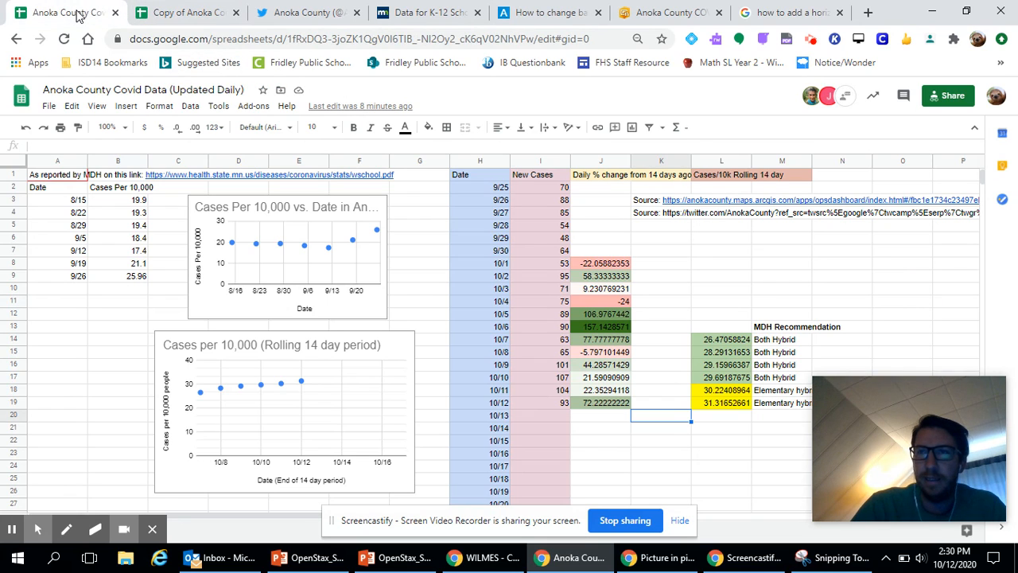
left_click(166, 12)
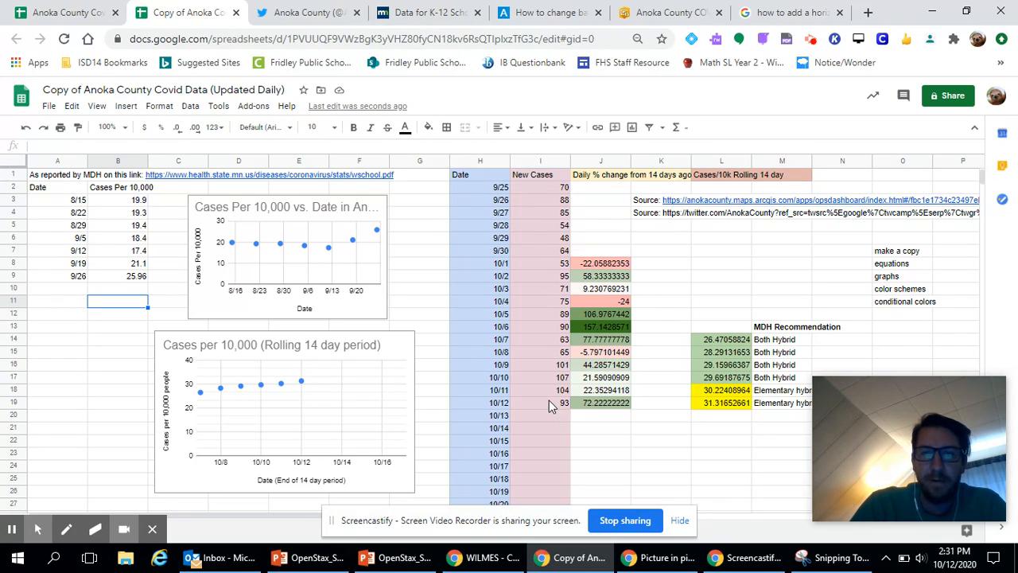
Inspect the 14-day percent change formula in J19 and the New Cases cells I19 and I5 that it references.
left_click(585, 406)
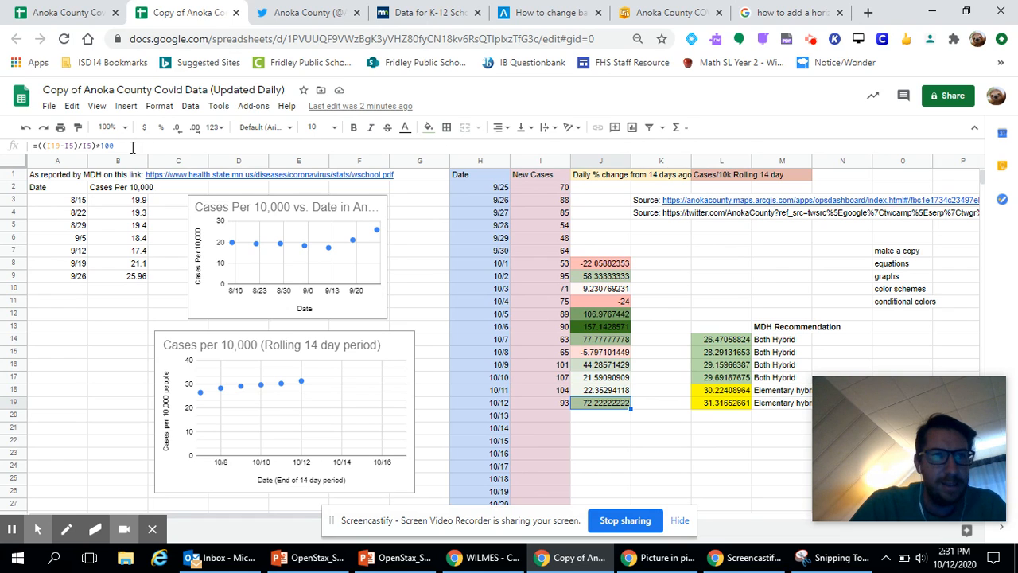
left_click(546, 402)
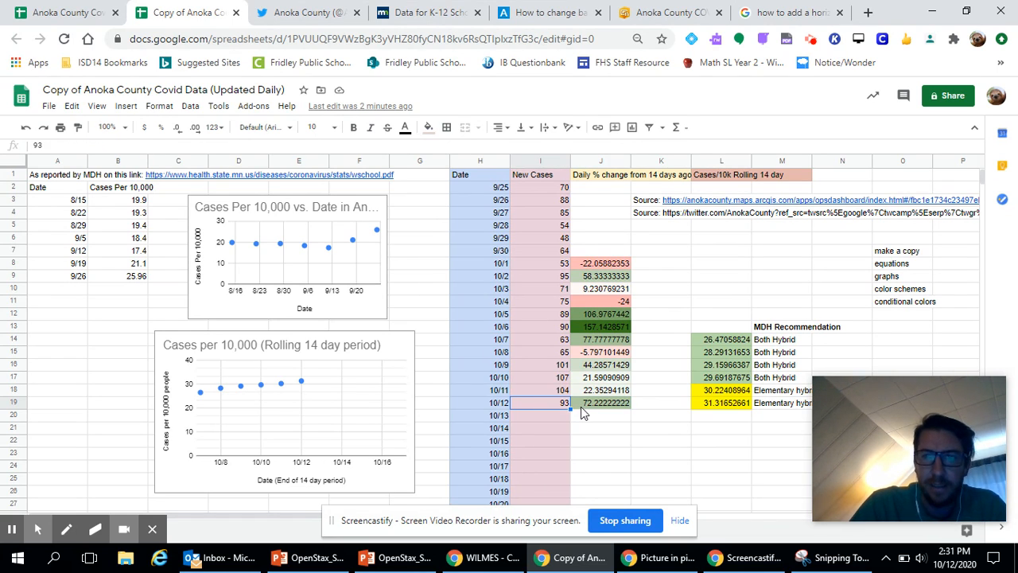
left_click(588, 409)
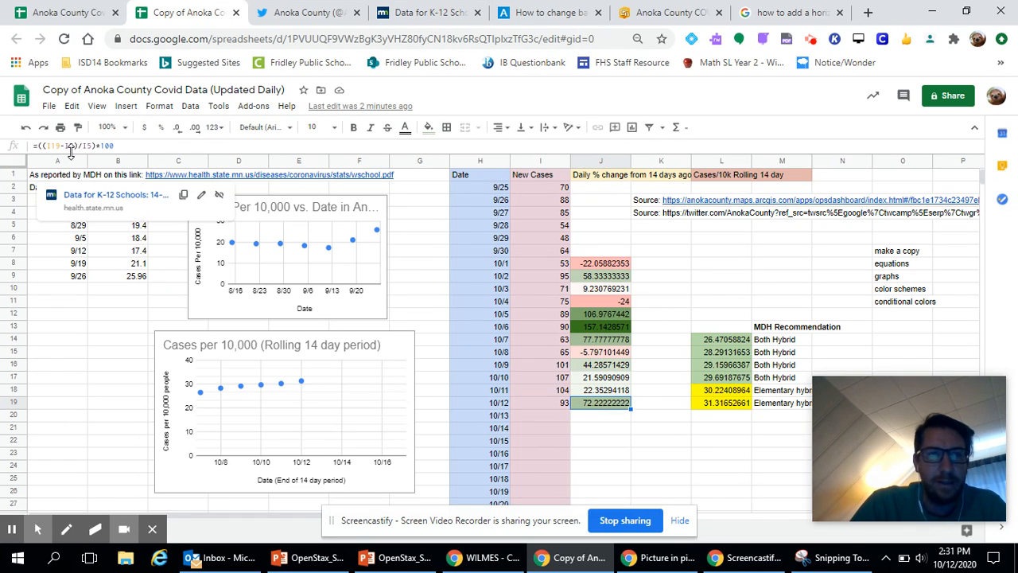
left_click(552, 227)
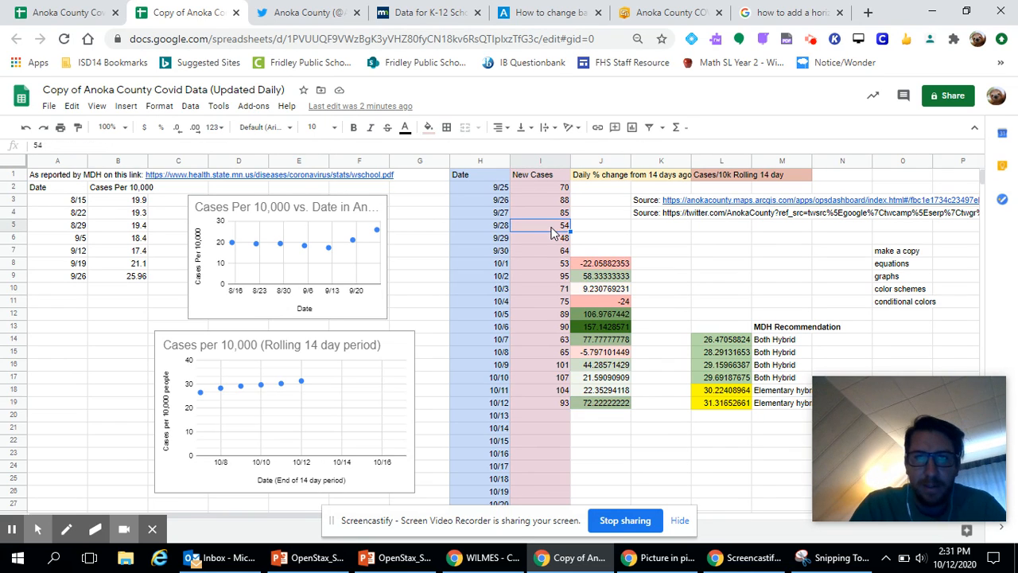
left_click(593, 404)
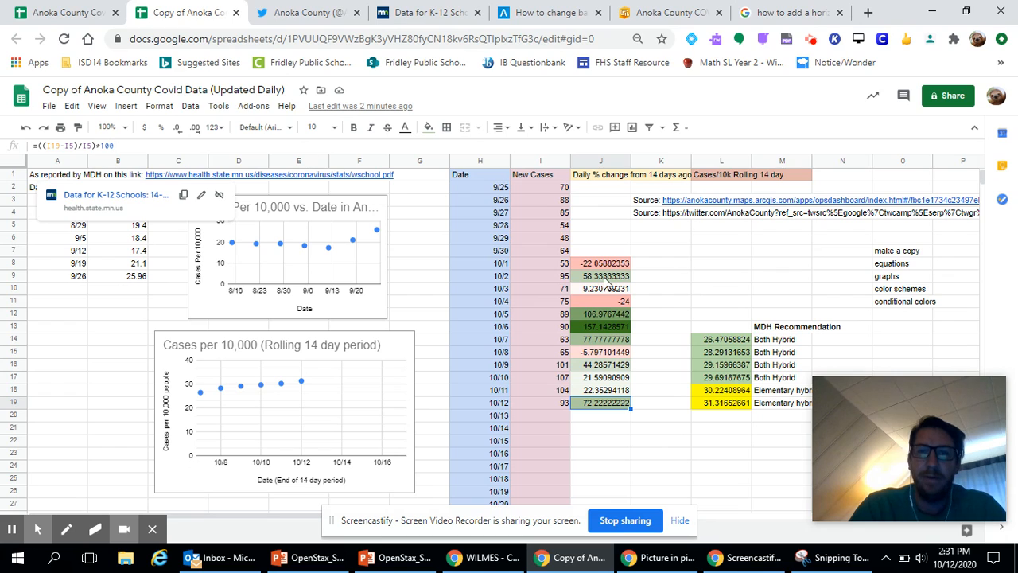
left_click(653, 398)
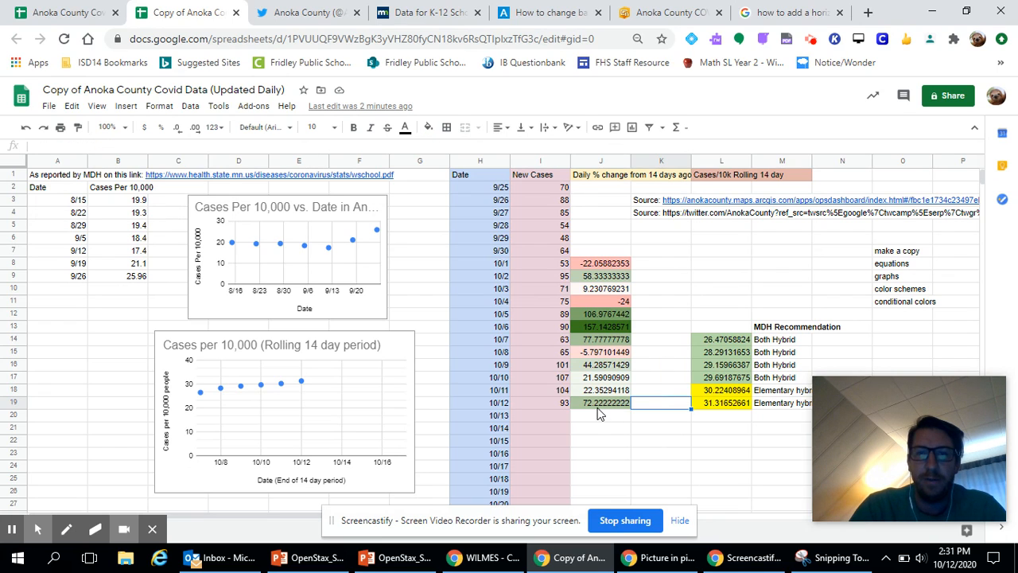
left_click(601, 407)
left_click(601, 421)
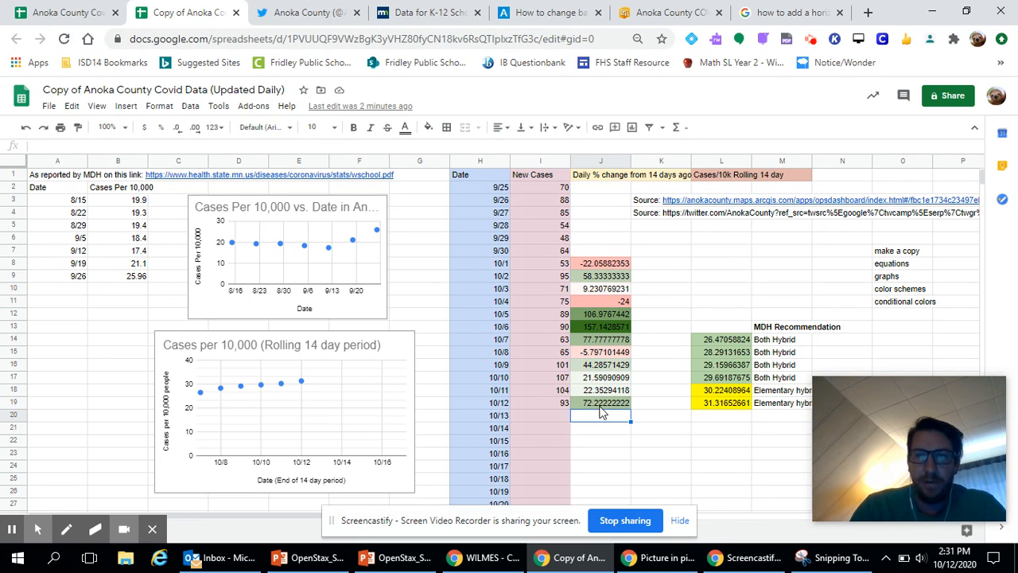
left_click(644, 405)
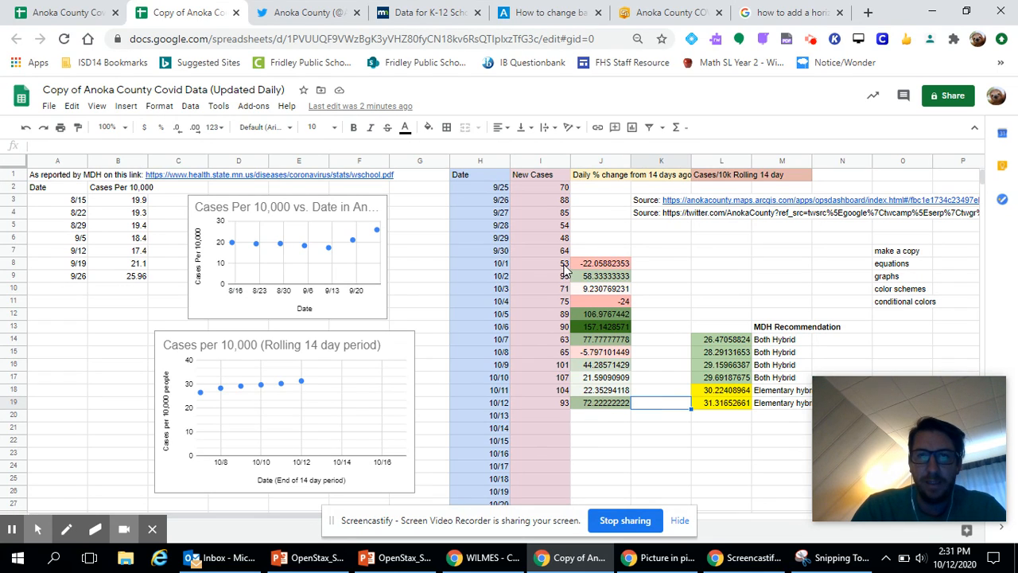
left_click(590, 417)
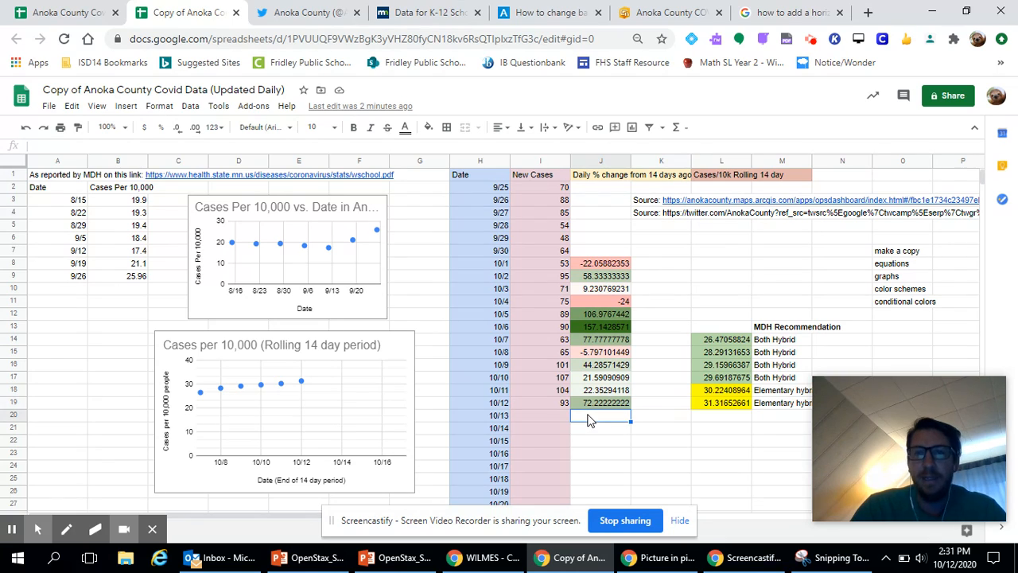
Review the color scale conditional formatting rule on the daily % change column J, cancel the rule editor and deselect the column.
left_click(589, 160)
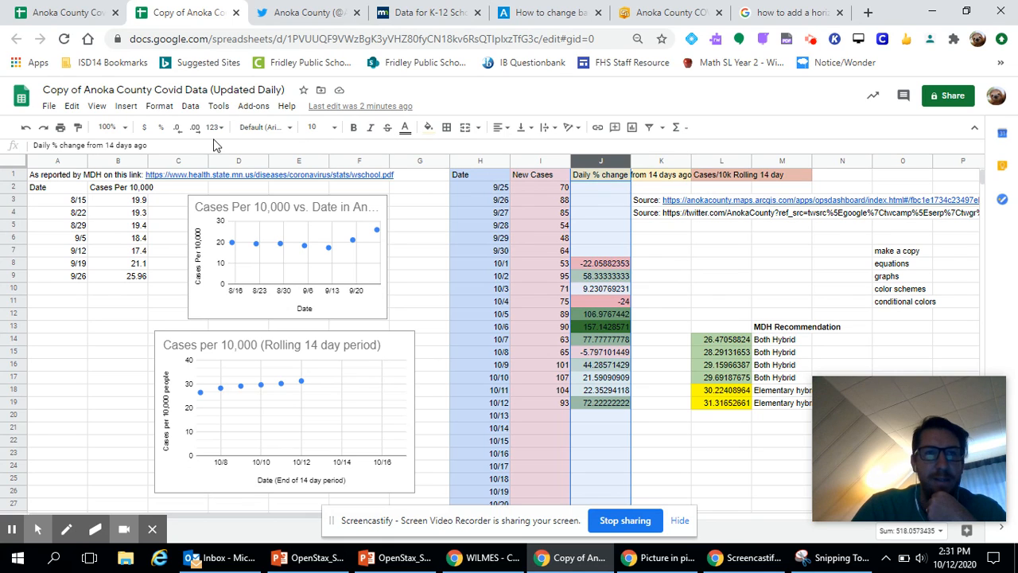
left_click(157, 107)
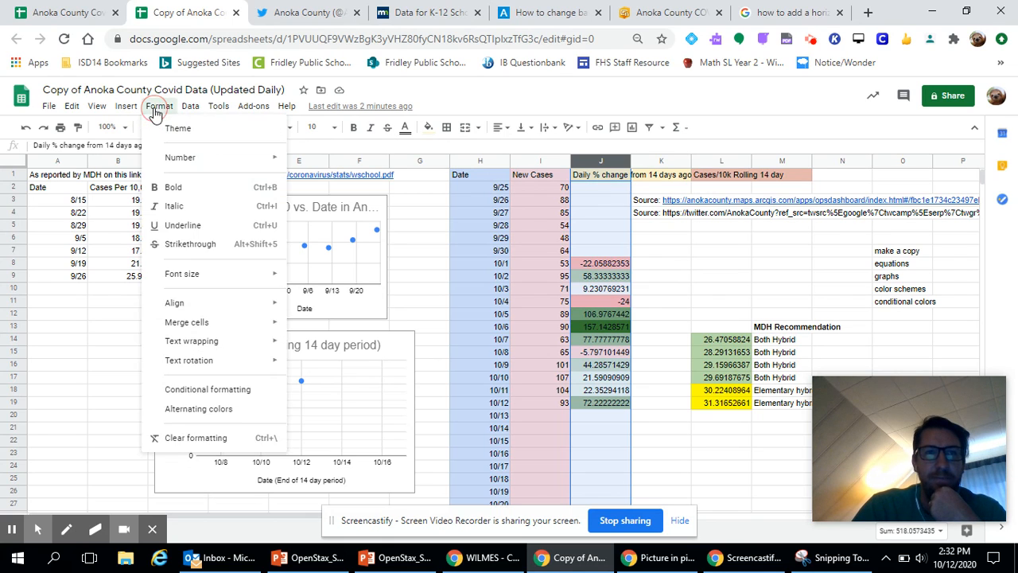
left_click(191, 390)
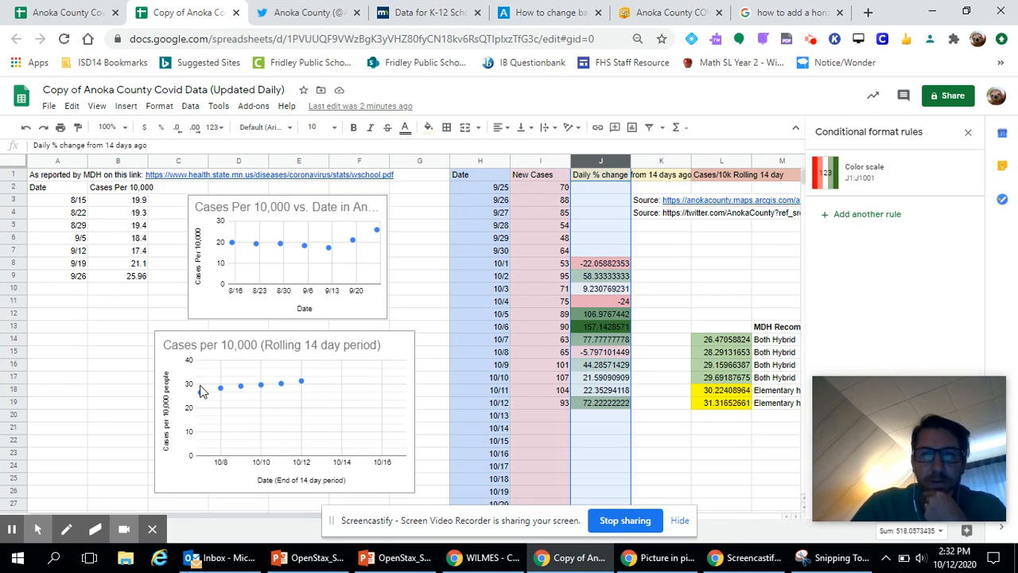
left_click(891, 175)
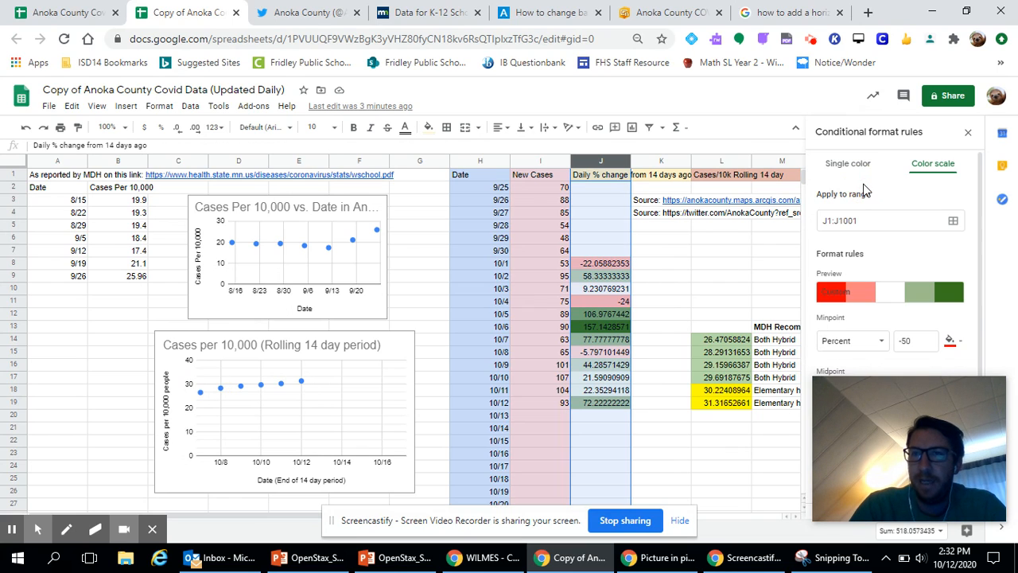
mouse_move(978, 401)
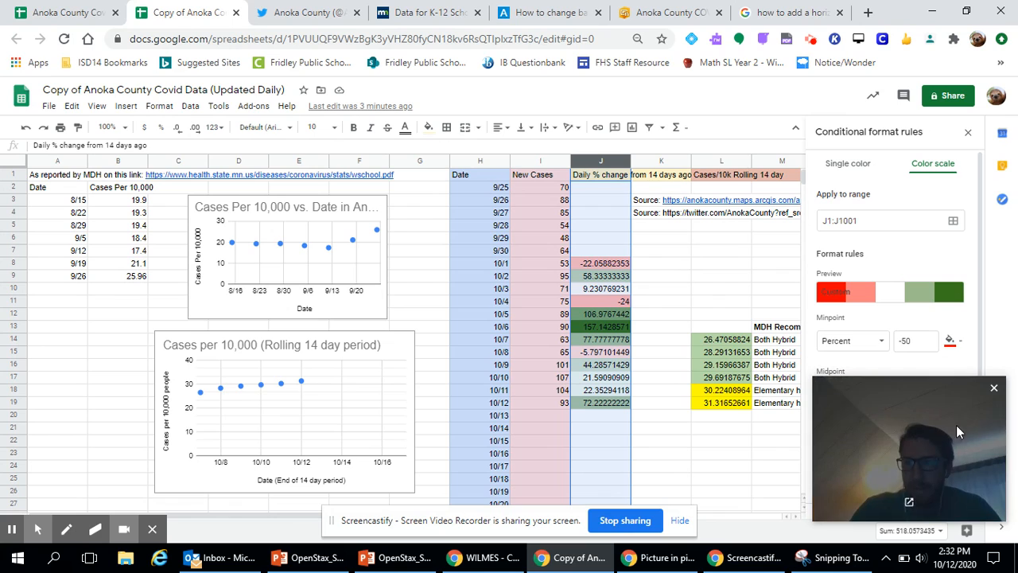
left_click_drag(978, 342, 983, 382)
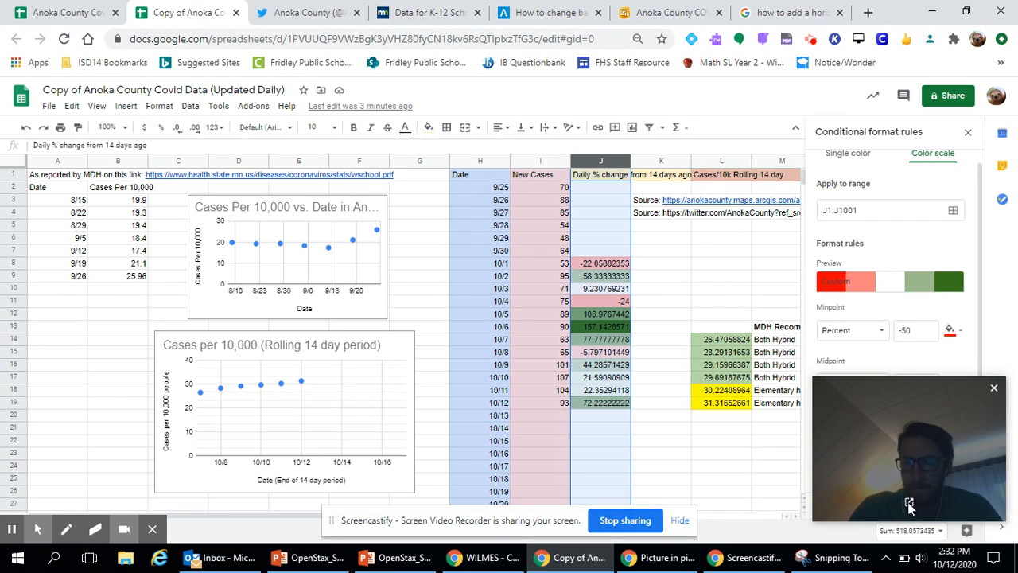
left_click(909, 504)
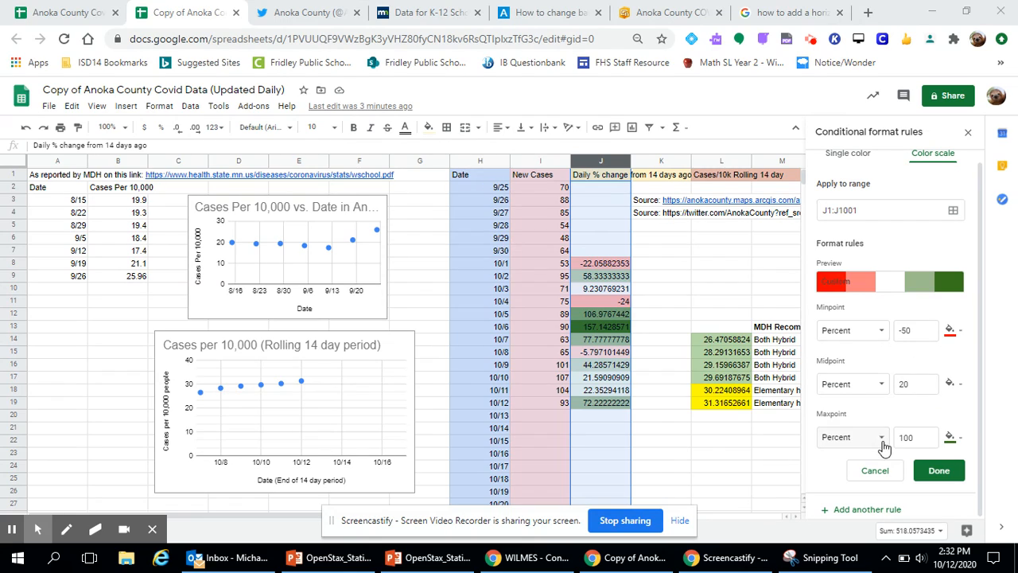
left_click(875, 471)
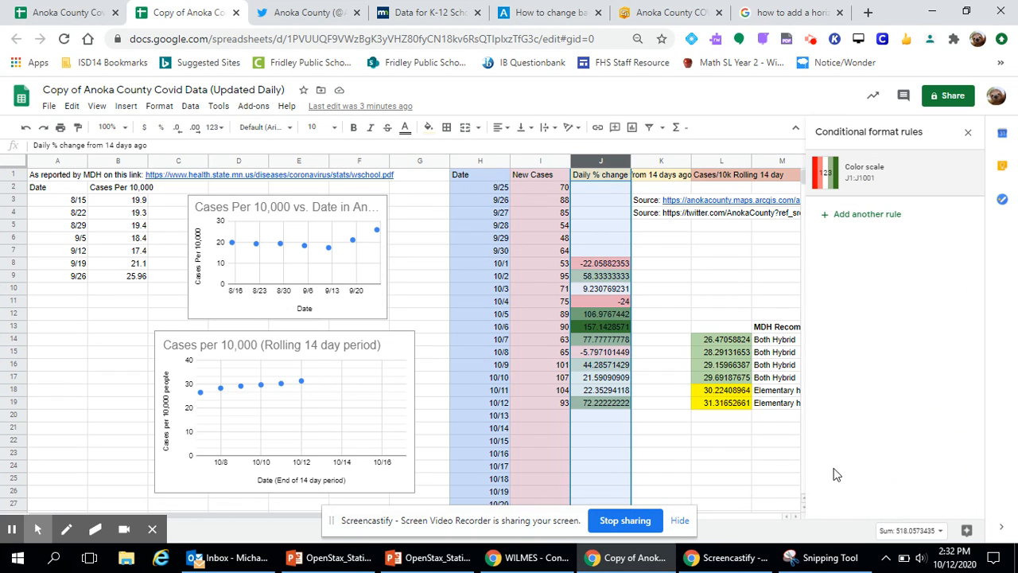
left_click(970, 129)
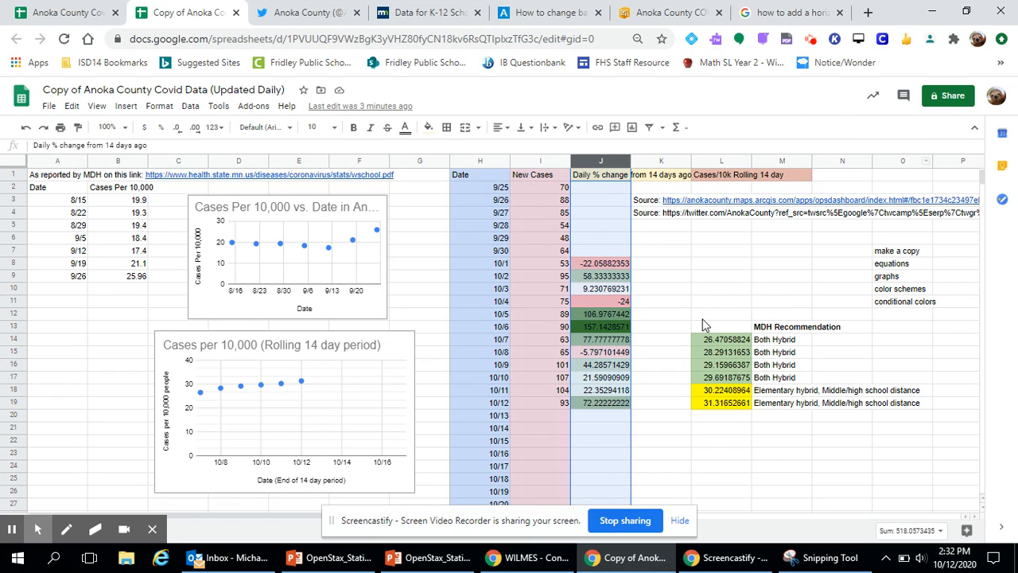
left_click(671, 304)
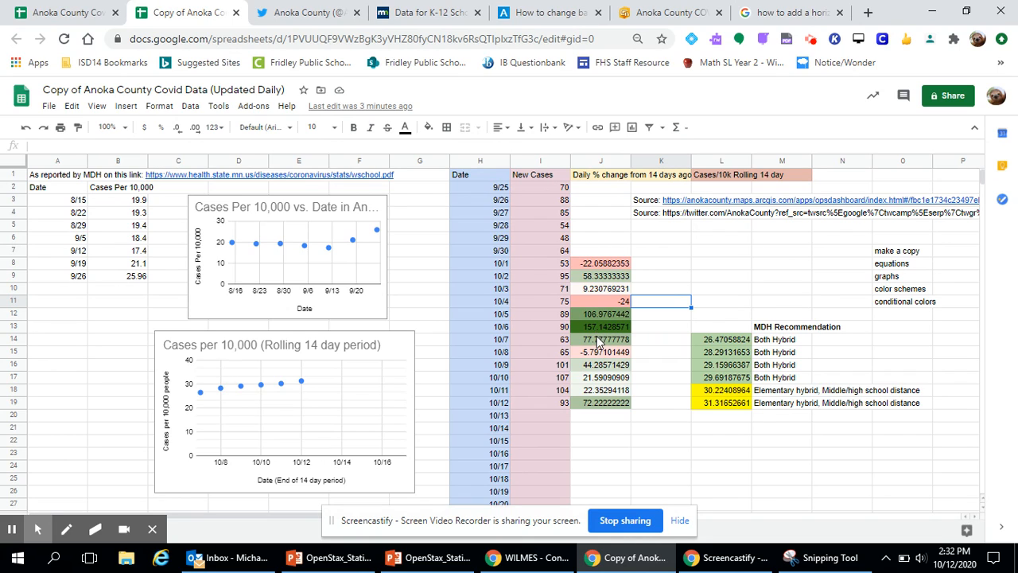
left_click(650, 355)
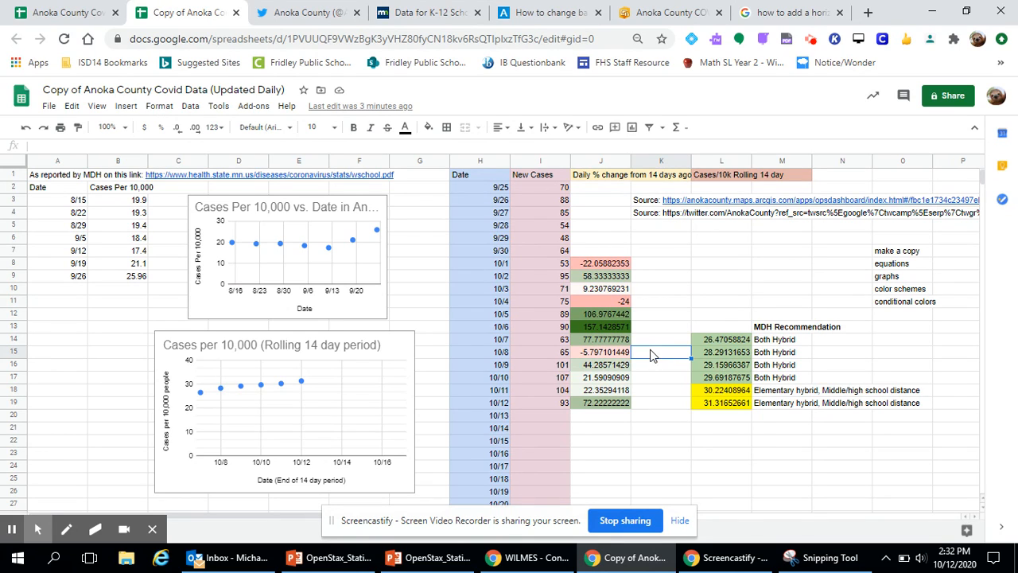
Inspect the rolling 14-day cases-per-10,000 formulas in L14 and L15.
left_click(713, 346)
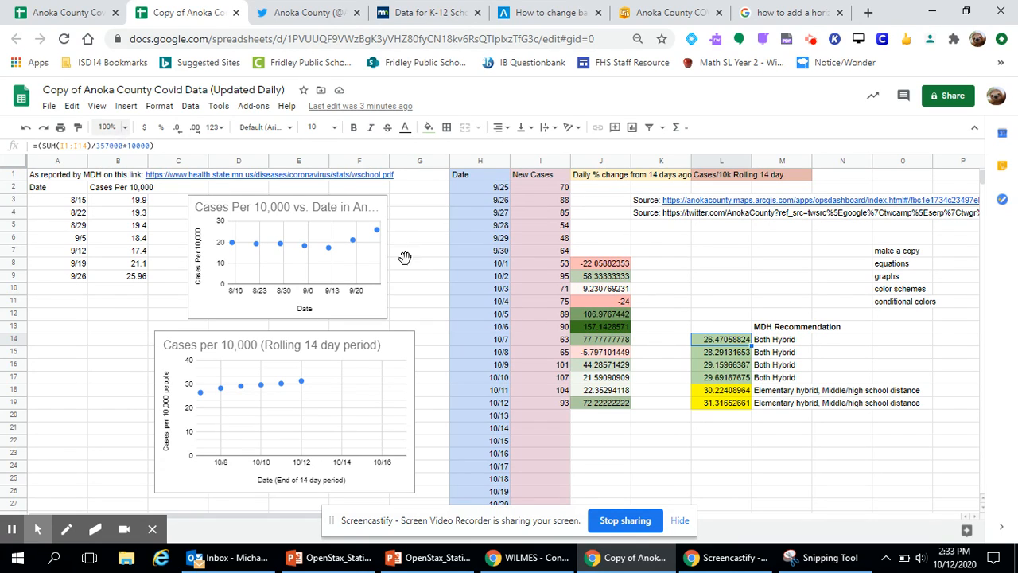
left_click(659, 345)
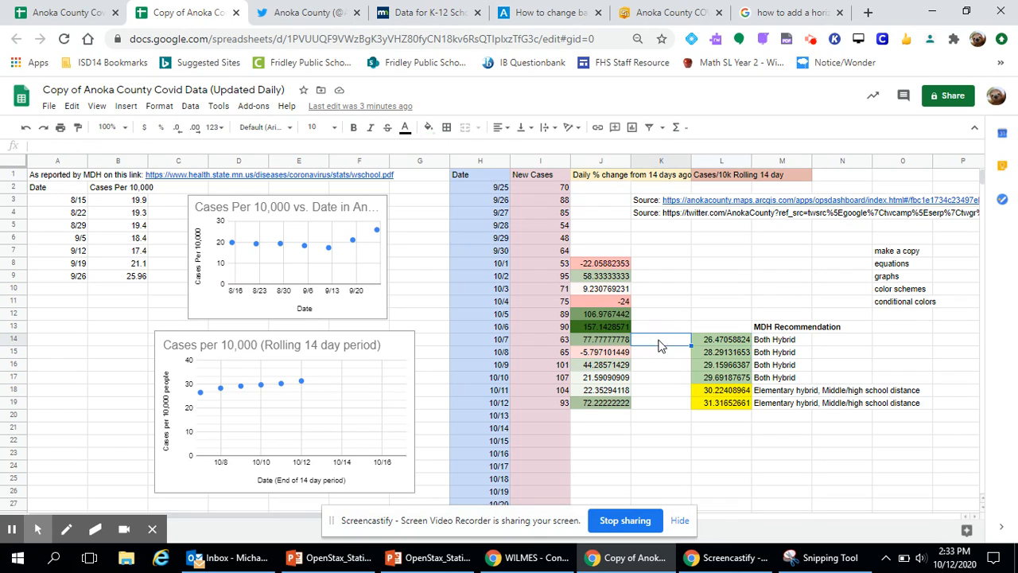
left_click(708, 342)
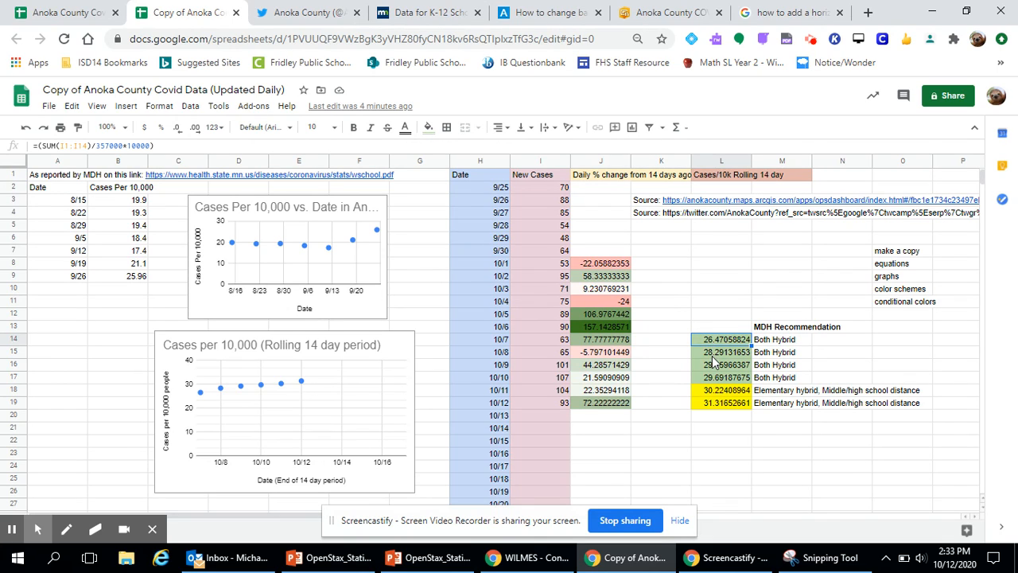
key("Down")
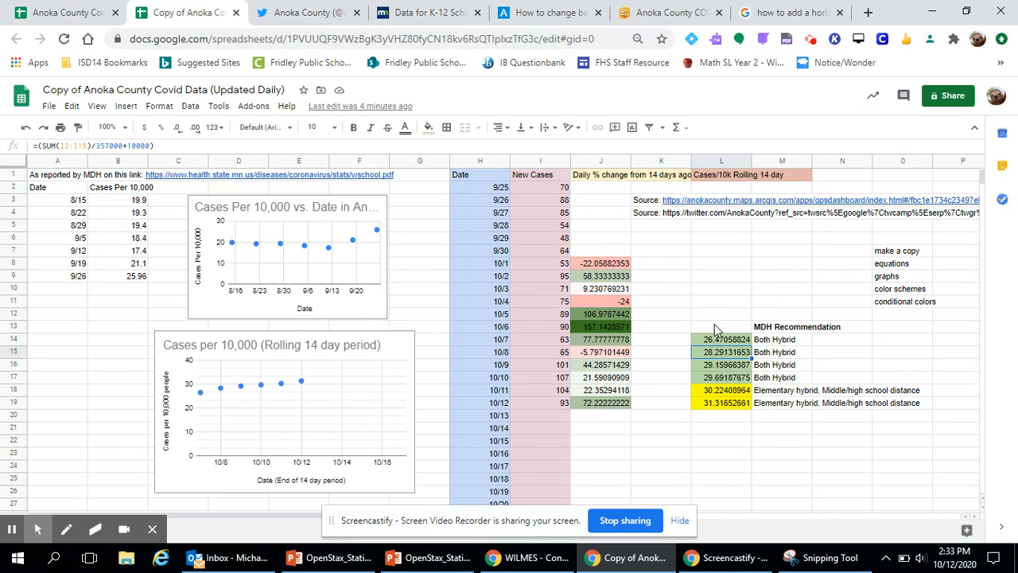
left_click(714, 325)
left_click(672, 342)
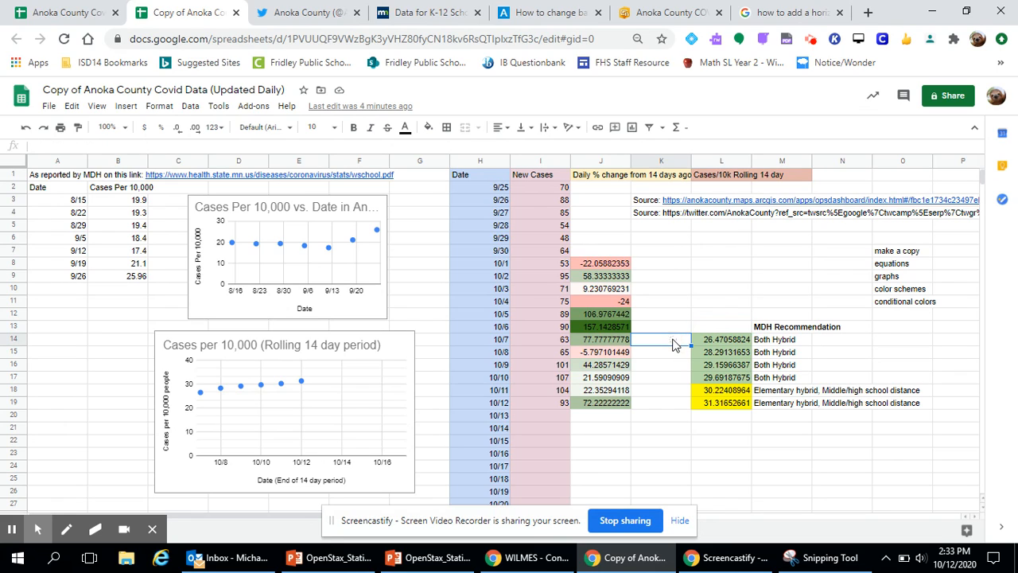
left_click(673, 353)
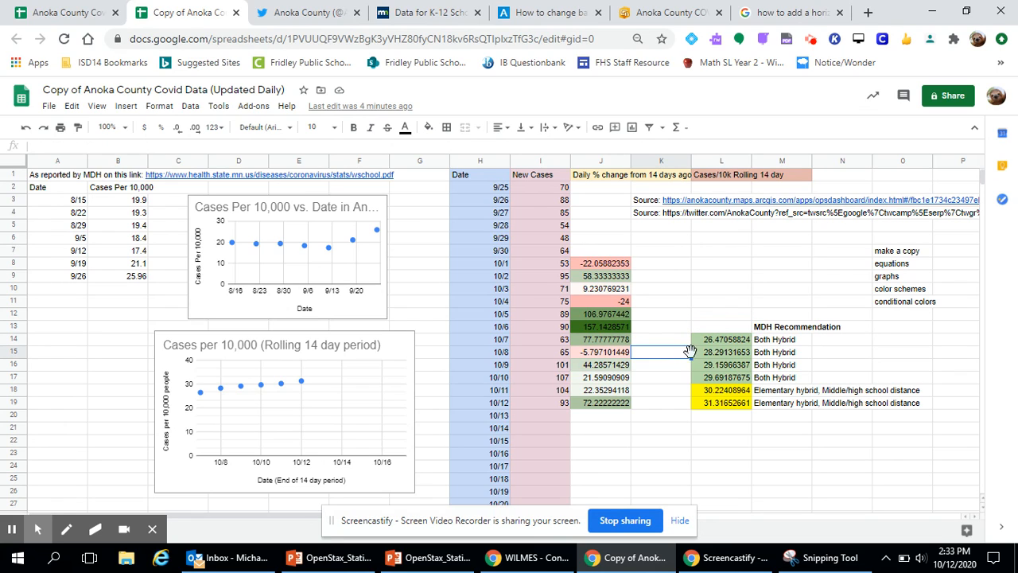
left_click(671, 392)
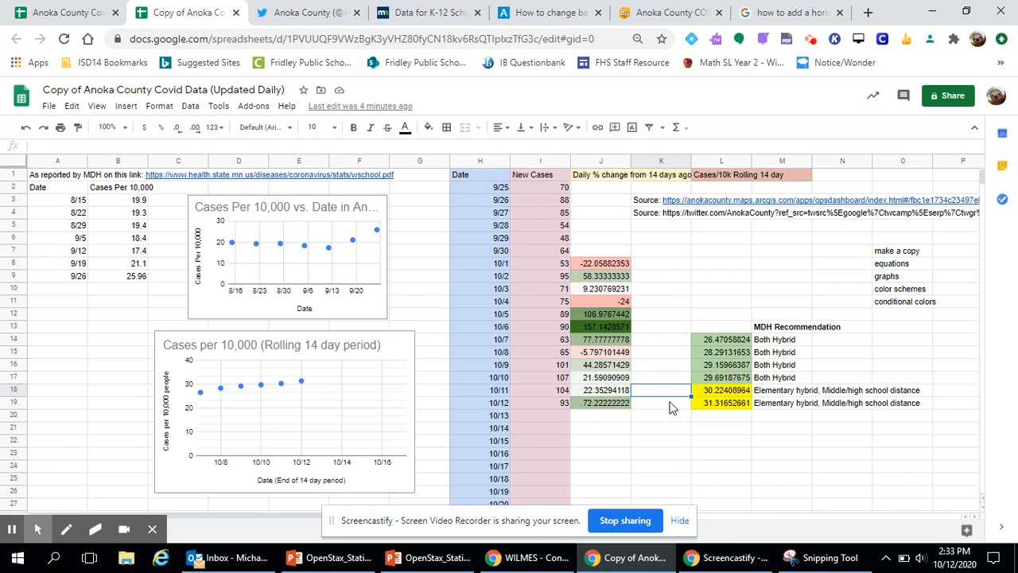
left_click(671, 405)
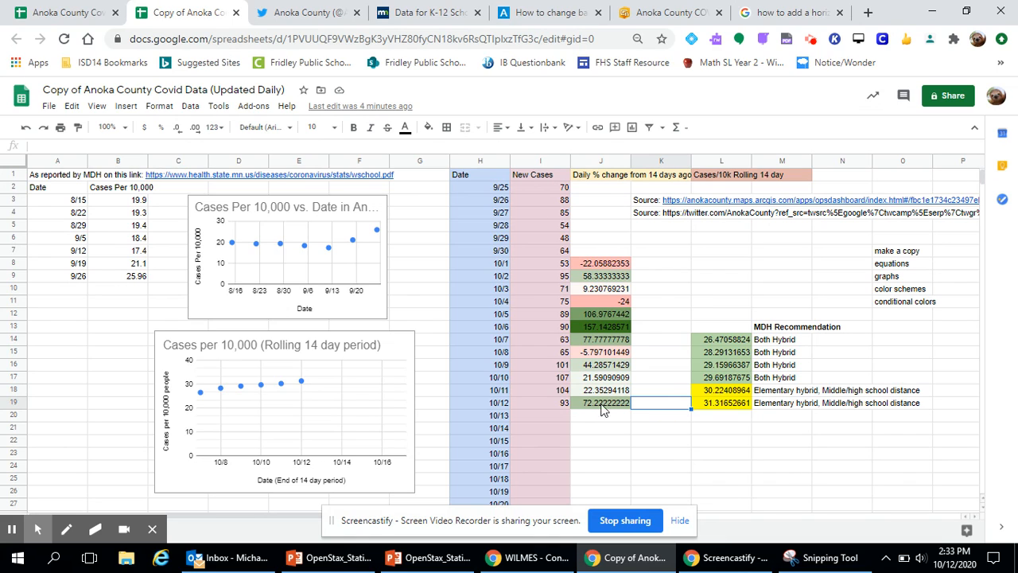
left_click(554, 374)
left_click(668, 391)
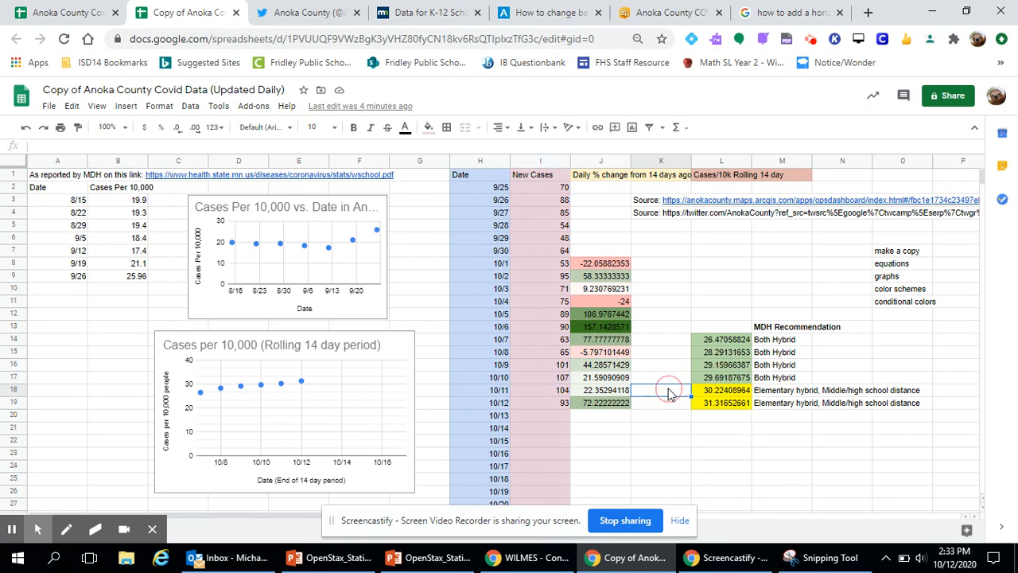
left_click(701, 393)
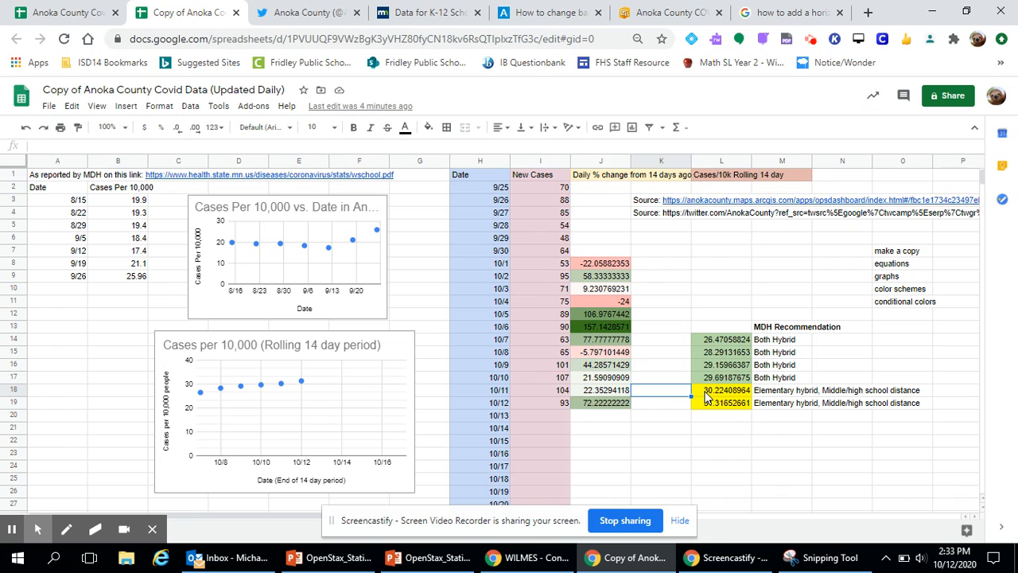
left_click(676, 406)
Enter sample New Cases values of 55 for 10/13 and 48 for 10/14 in I20:I21.
left_click(554, 416)
type("5")
key("Return")
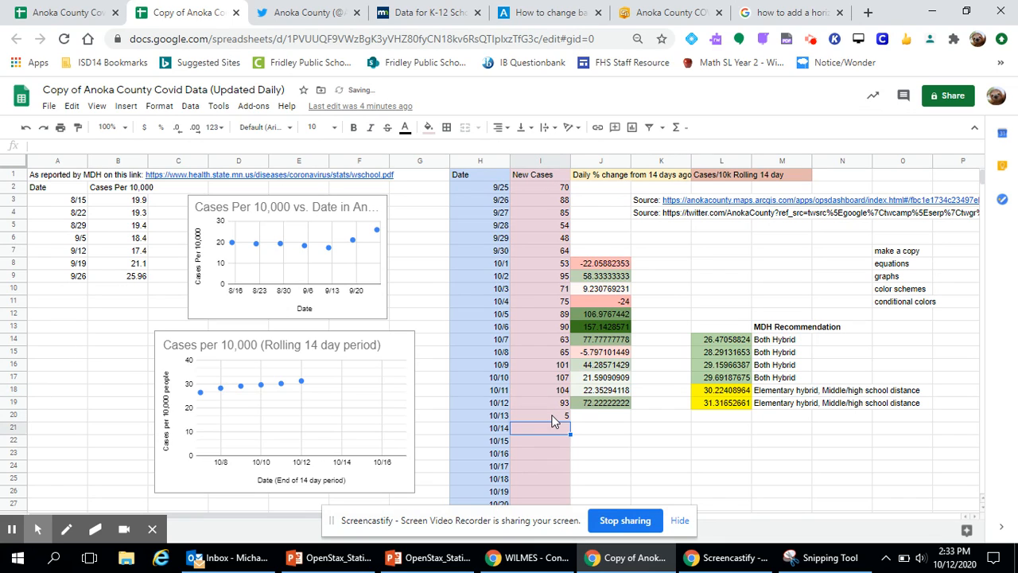
left_click(555, 416)
type("550")
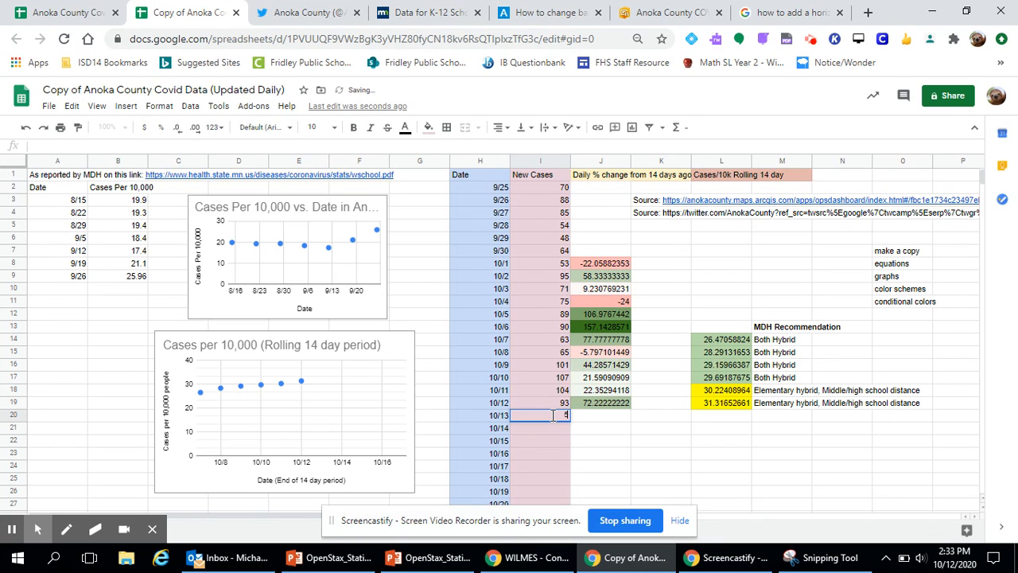
key("BackSpace")
key("Return")
type("48")
key("Return")
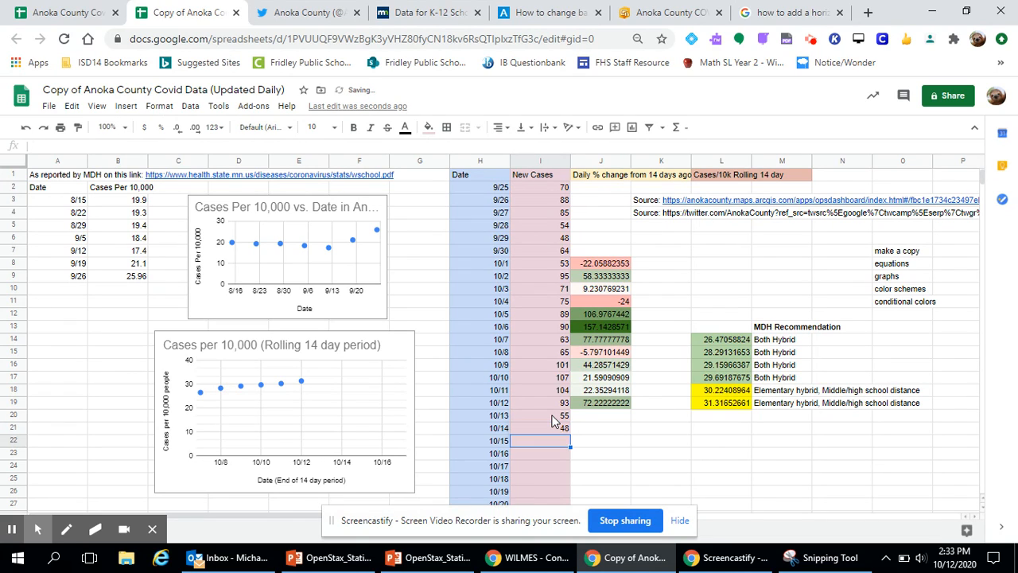
Fill the daily % change formula from J19 down through J21 and dismiss the e-mail notification.
left_click(626, 404)
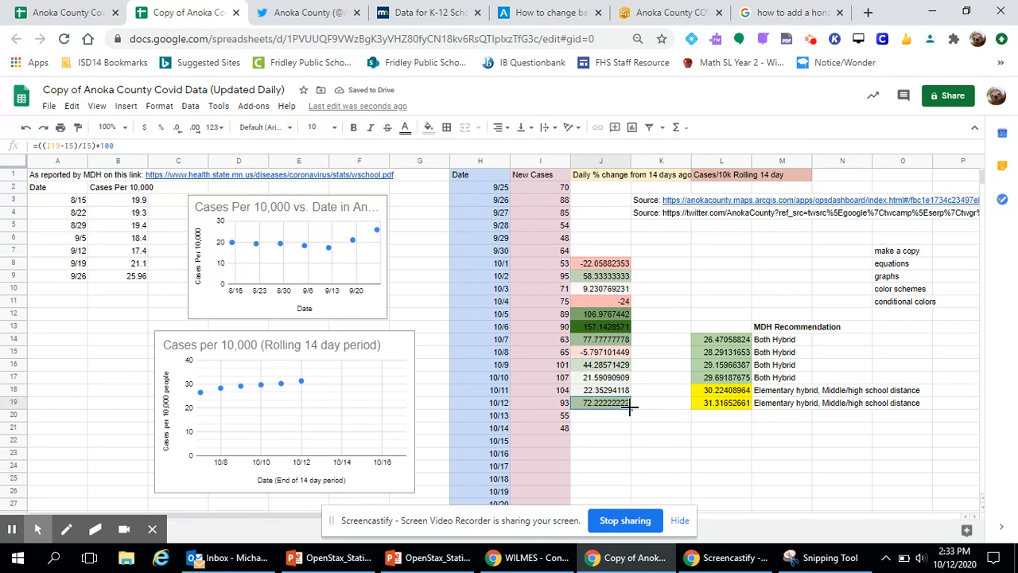
left_click_drag(630, 406, 641, 430)
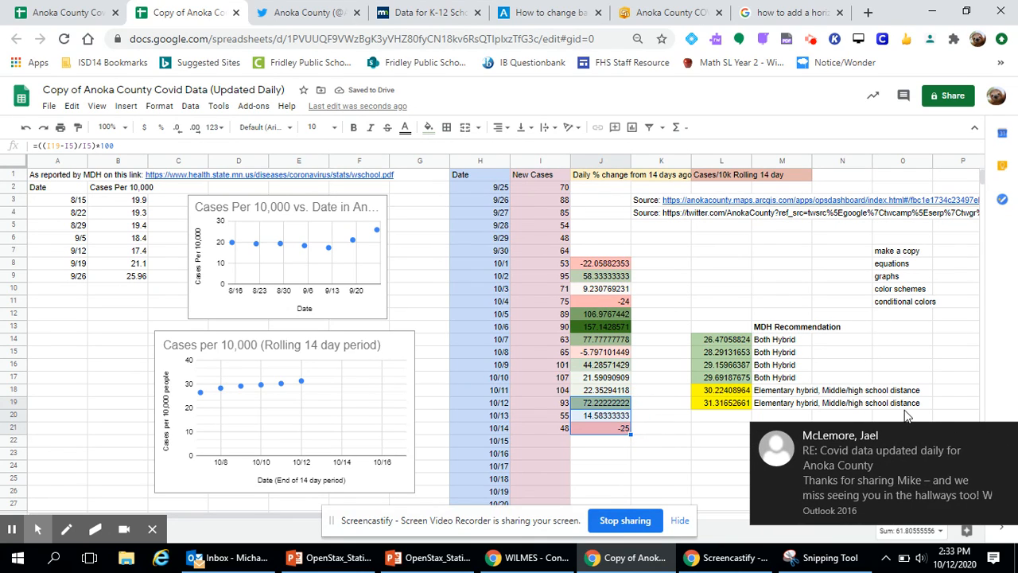
left_click(1006, 438)
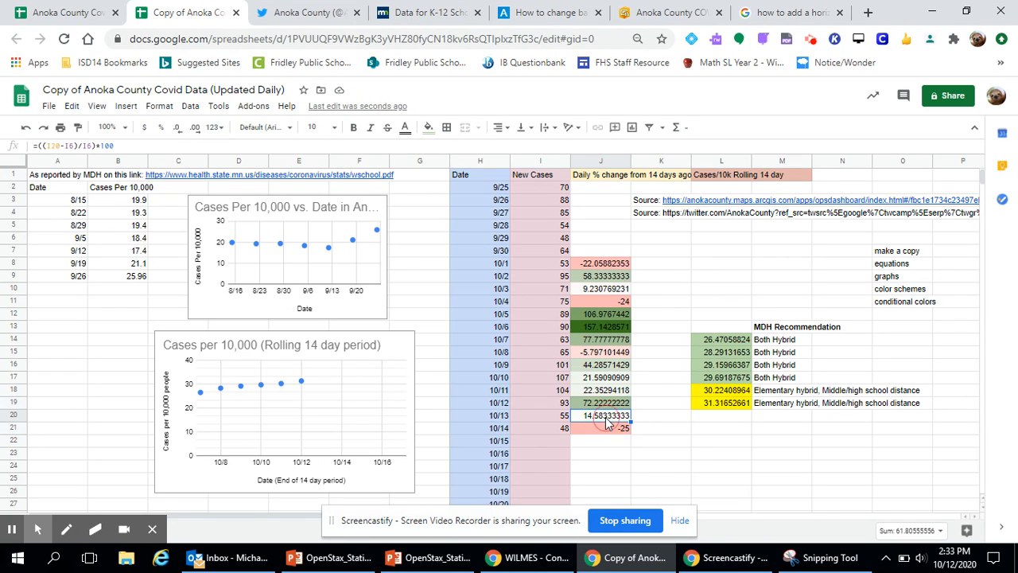
Clear the sample % change results in J20:J21 and the sample New Cases values in I20:I21.
left_click(605, 420)
key("Delete")
key("Down")
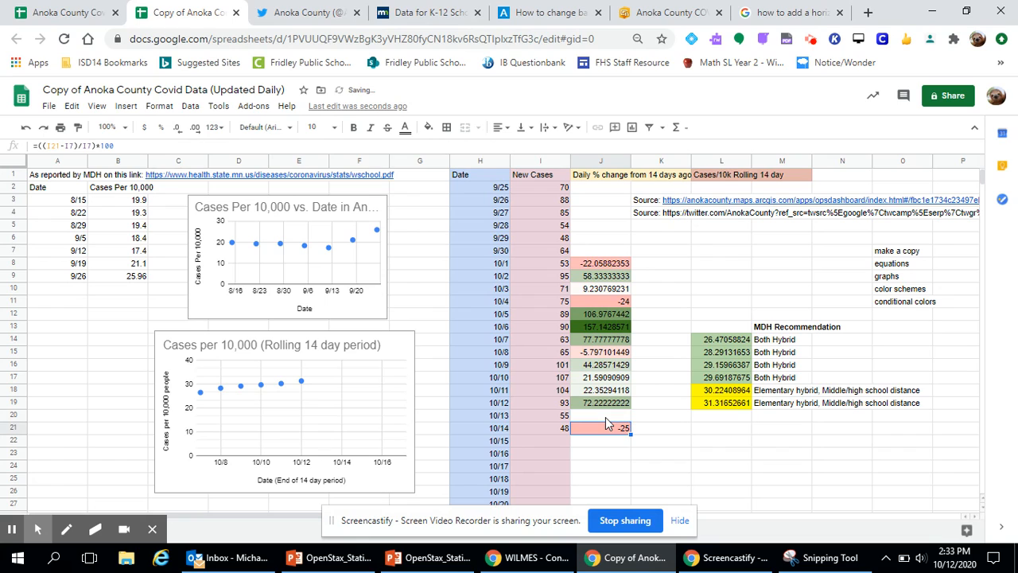
key("Delete")
left_click(558, 416)
key("Delete")
key("Down")
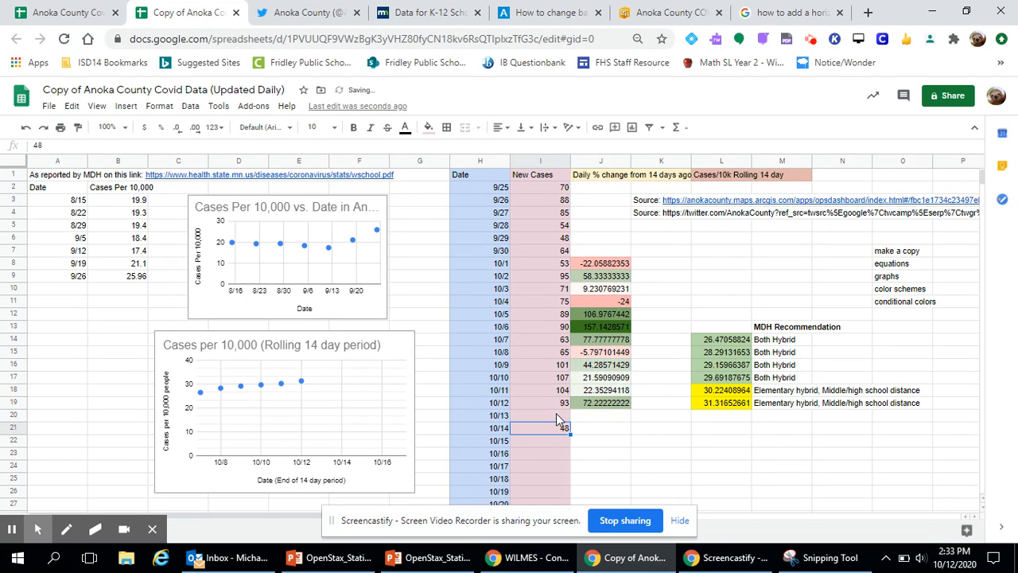
Inspect the rolling 14-day formula in L19 and revisit the first one in L14.
left_click(714, 405)
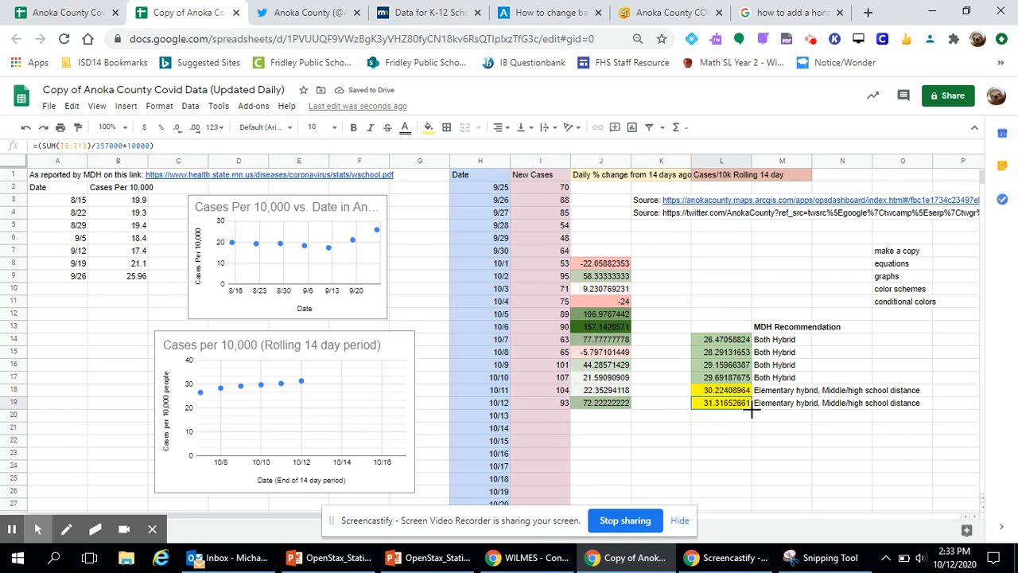
left_click(731, 416)
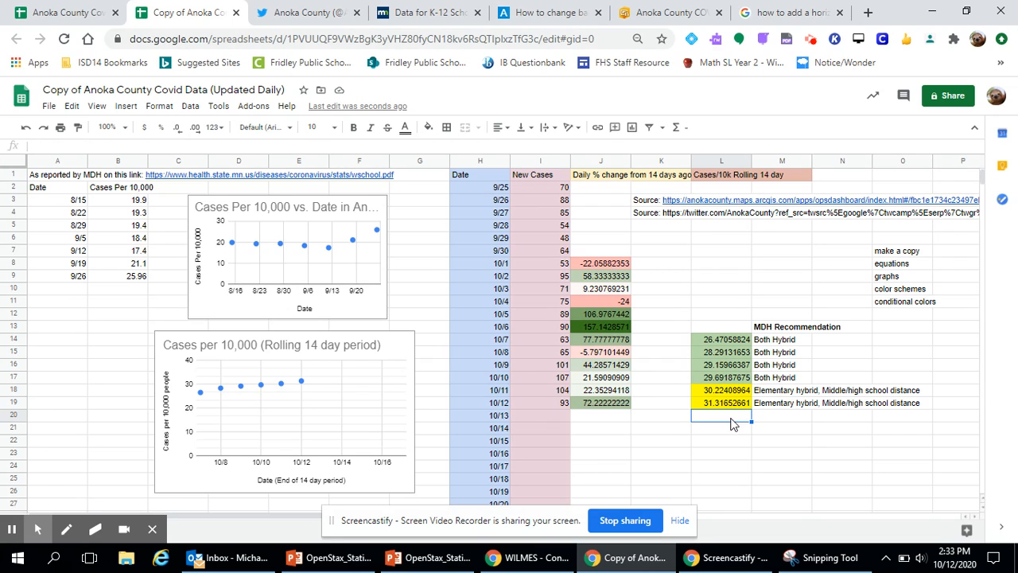
left_click(666, 422)
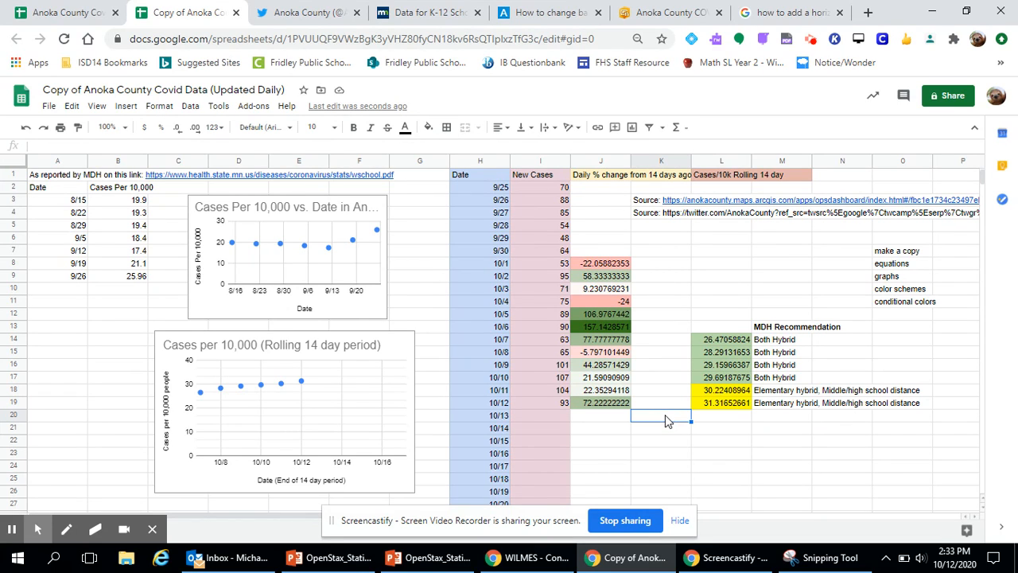
left_click(715, 340)
Review the conditional format rules on the Cases/10k column L, close them and select the MDH Recommendation heading in M13.
left_click(720, 161)
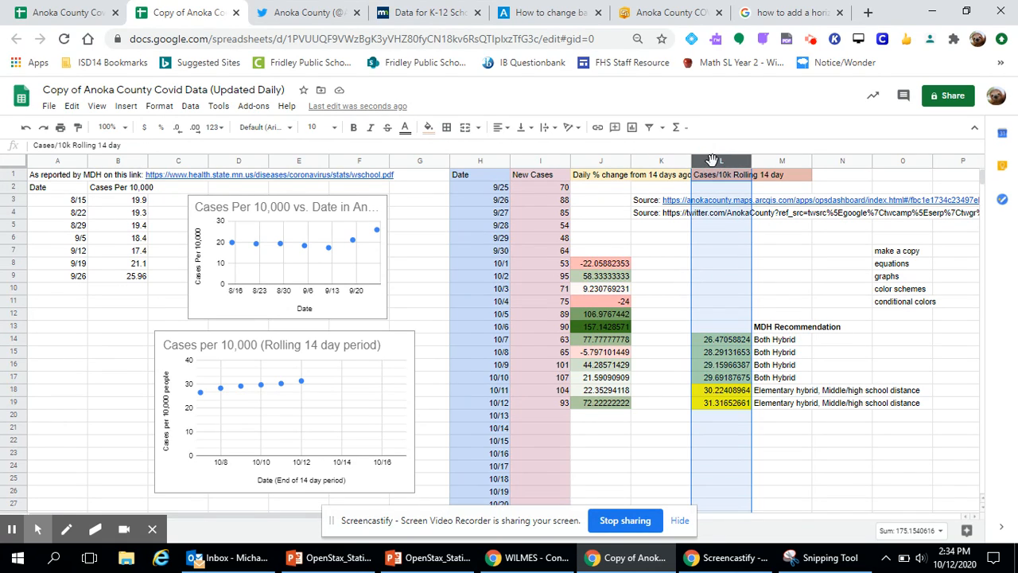
left_click(155, 106)
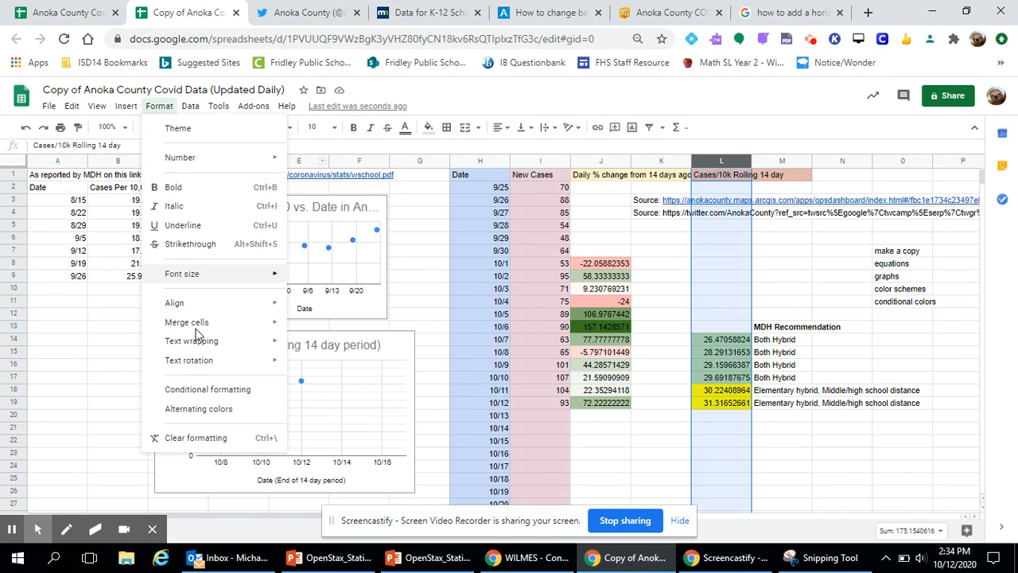
left_click(199, 388)
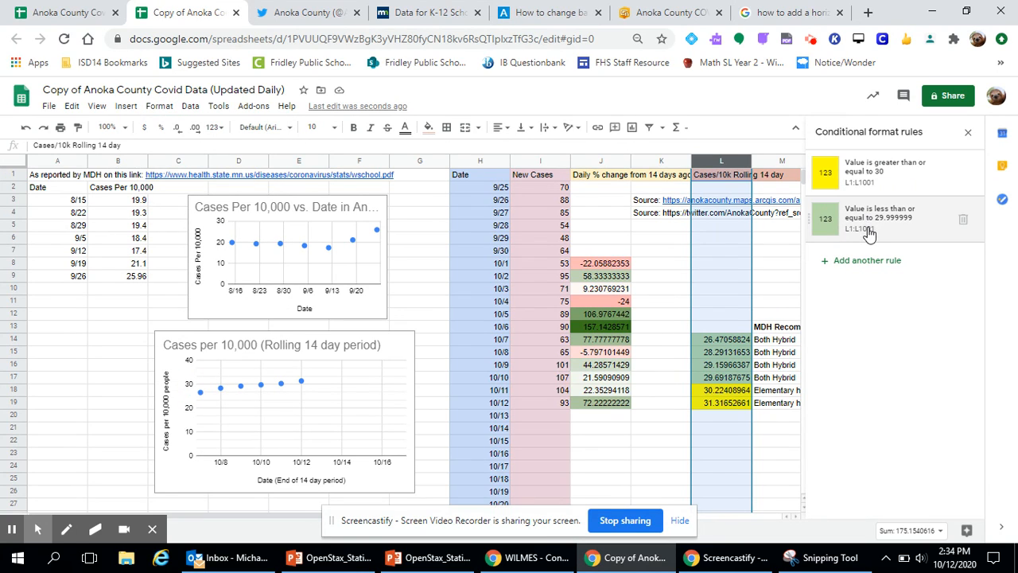
left_click(968, 132)
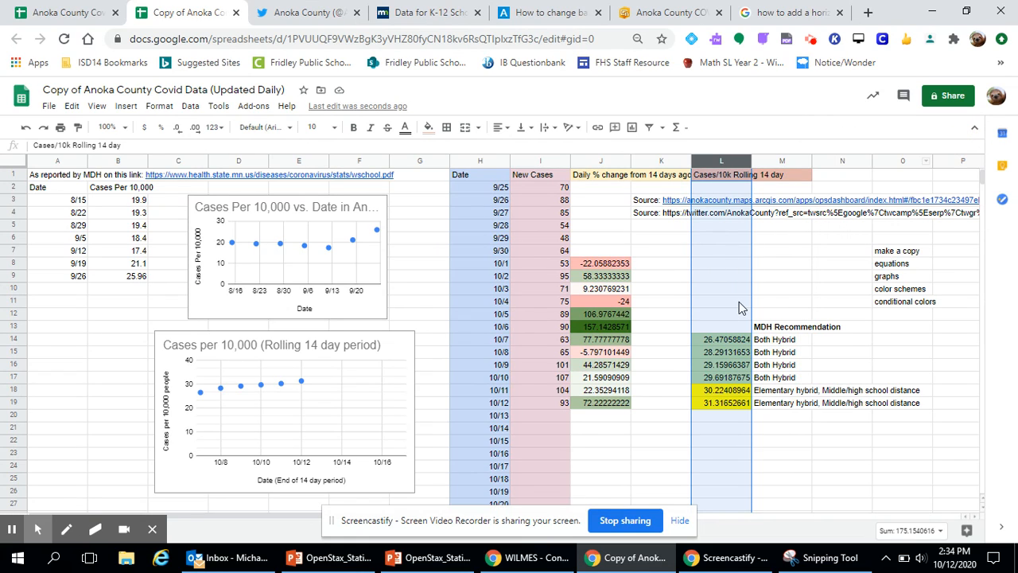
left_click(772, 328)
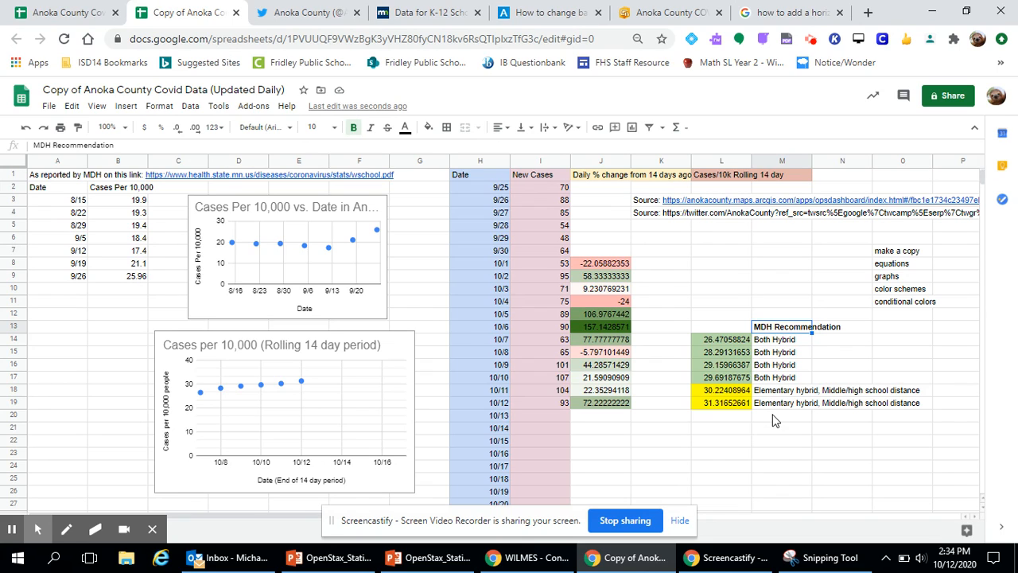
Delete the outline notes from "make a copy" to "conditional colors" in O7:O11.
left_click_drag(894, 253, 892, 308)
key("Delete")
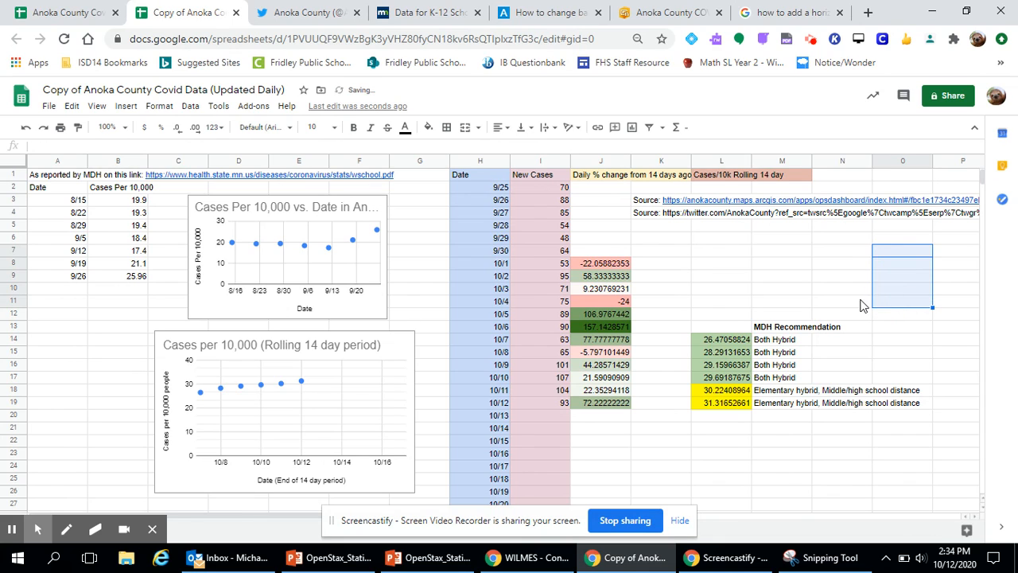
left_click(802, 293)
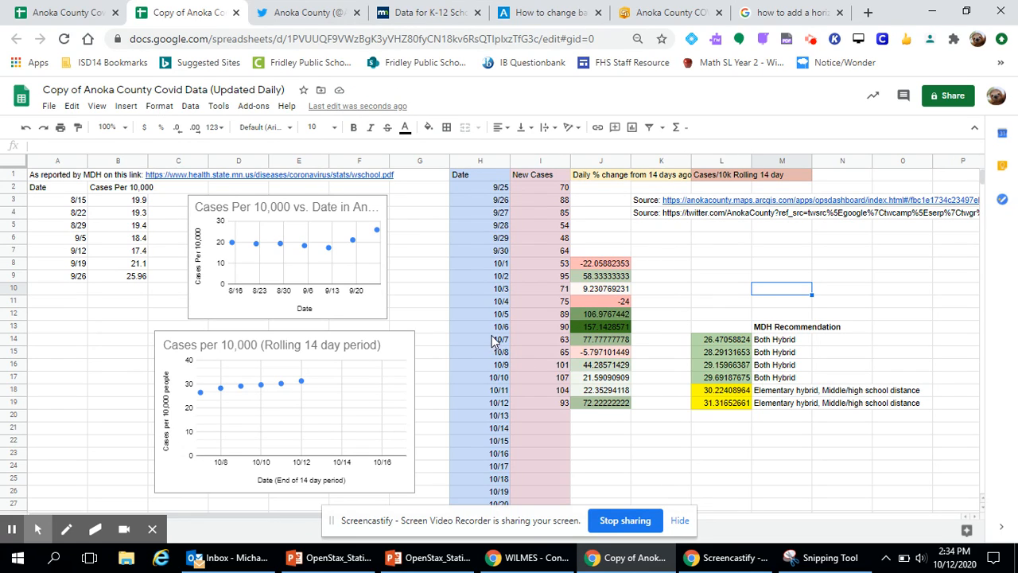
Highlight the dates in H14:H25 together with the rolling case rates in L14:L25.
left_click_drag(491, 340, 483, 488)
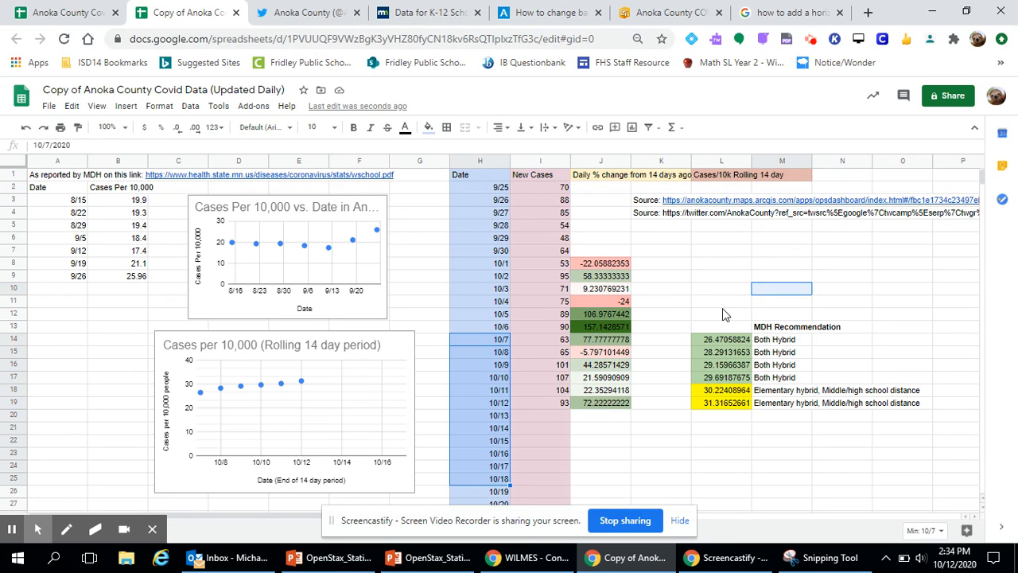
left_click_drag(710, 340, 714, 491)
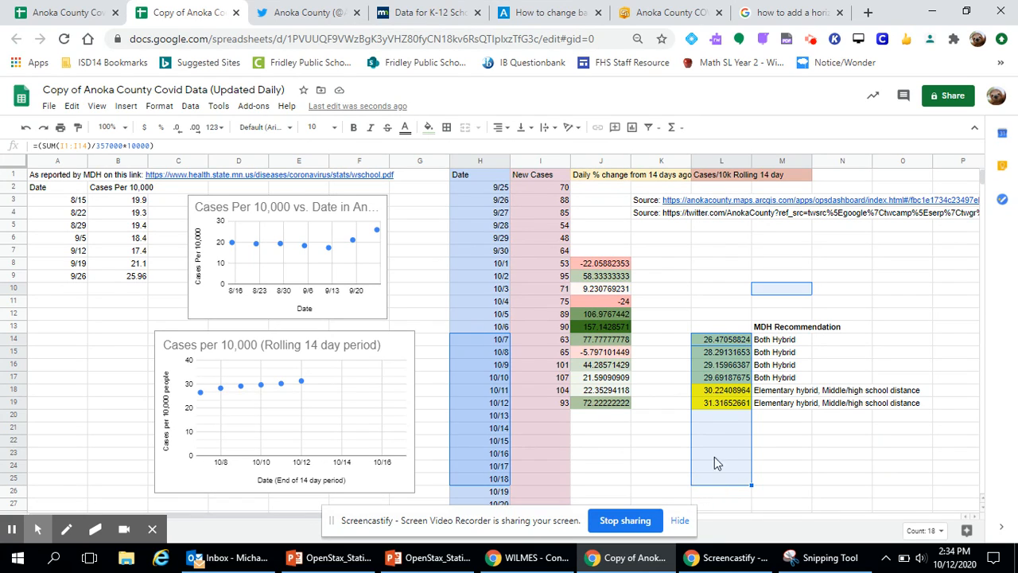
Enter the sample case rates 50, 55, 65 and 888 for 10/13 through 10/16 in L20:L23.
left_click(714, 420)
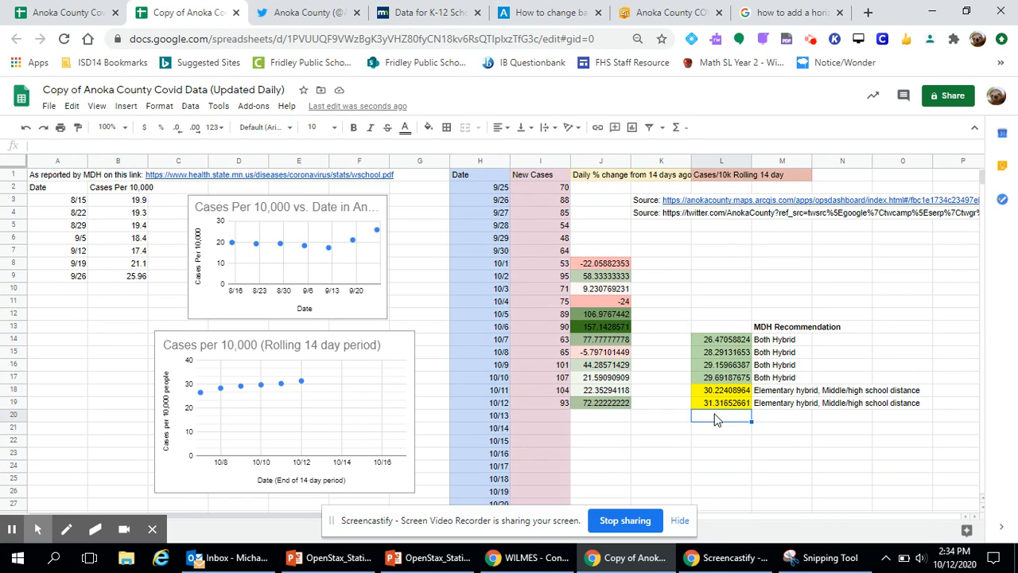
type("50")
key("Return")
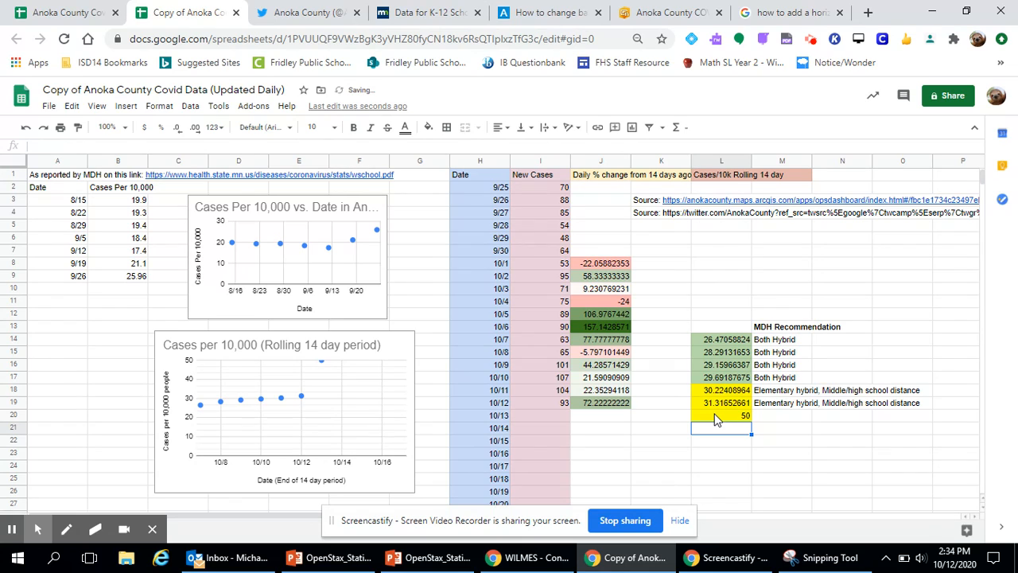
type("55")
key("Return")
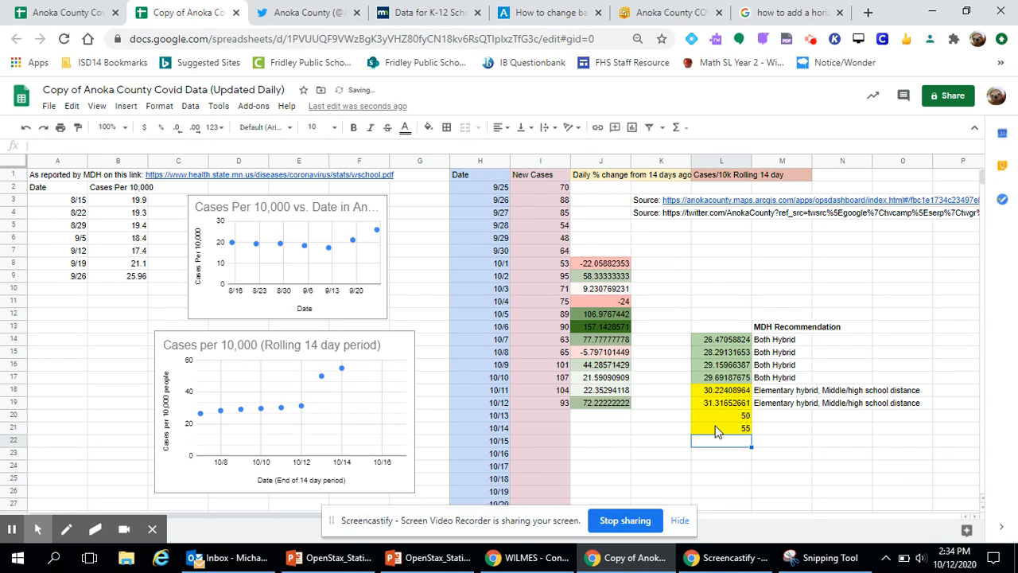
type("65")
key("Return")
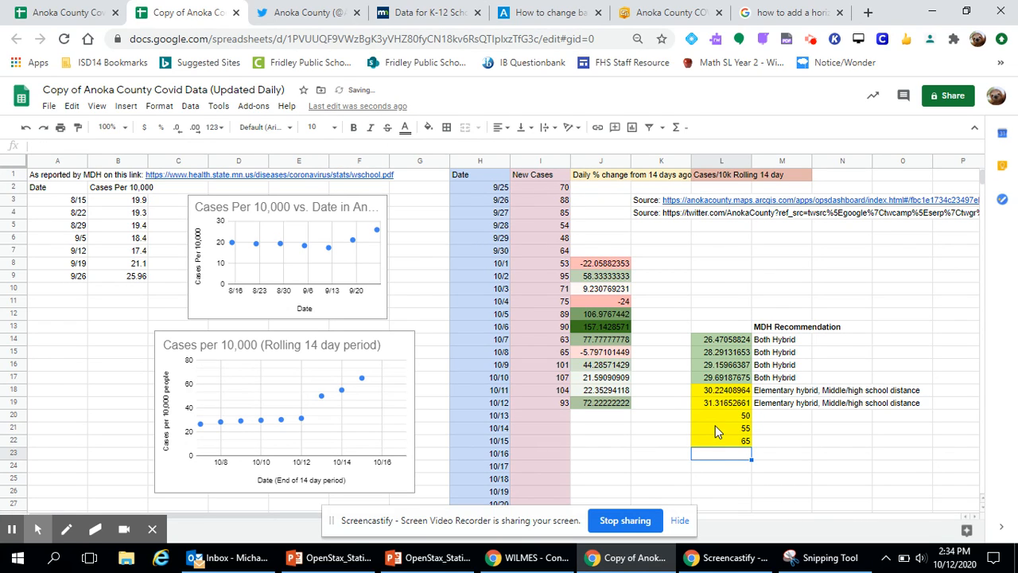
type("888")
key("Return")
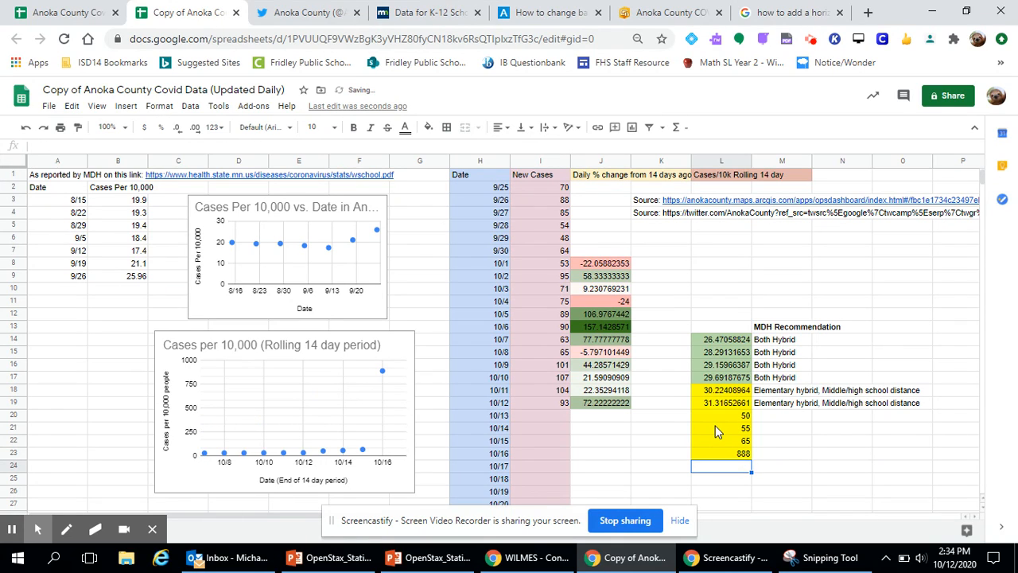
Clear the sample case rates from L20:L23 and deselect the range.
left_click_drag(731, 414, 734, 457)
key("Delete")
left_click(767, 433)
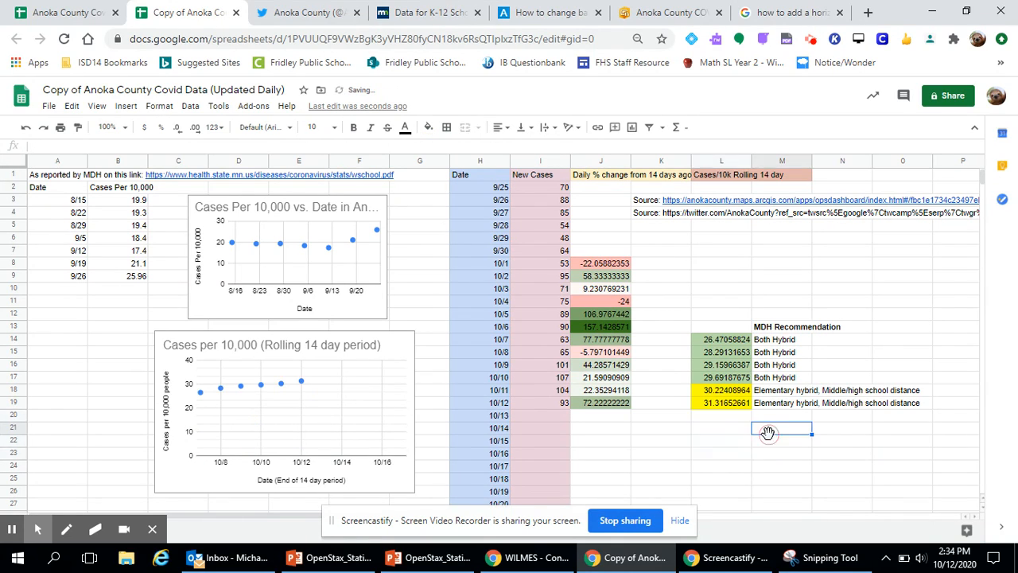
left_click(669, 419)
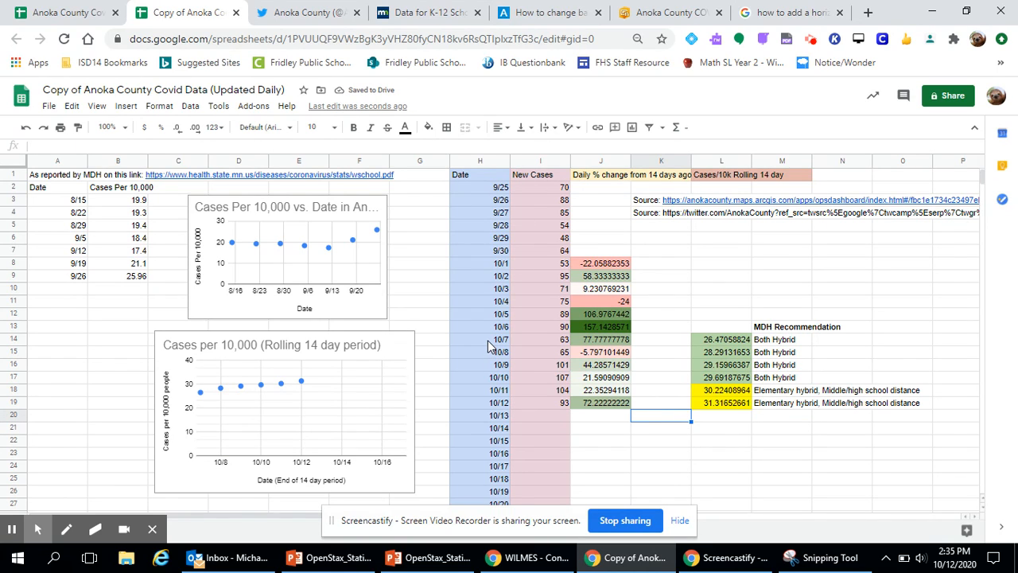
Highlight the dates in H14:H27 together with the rates in L14:L27, and clear the selection.
left_click_drag(487, 341, 481, 497)
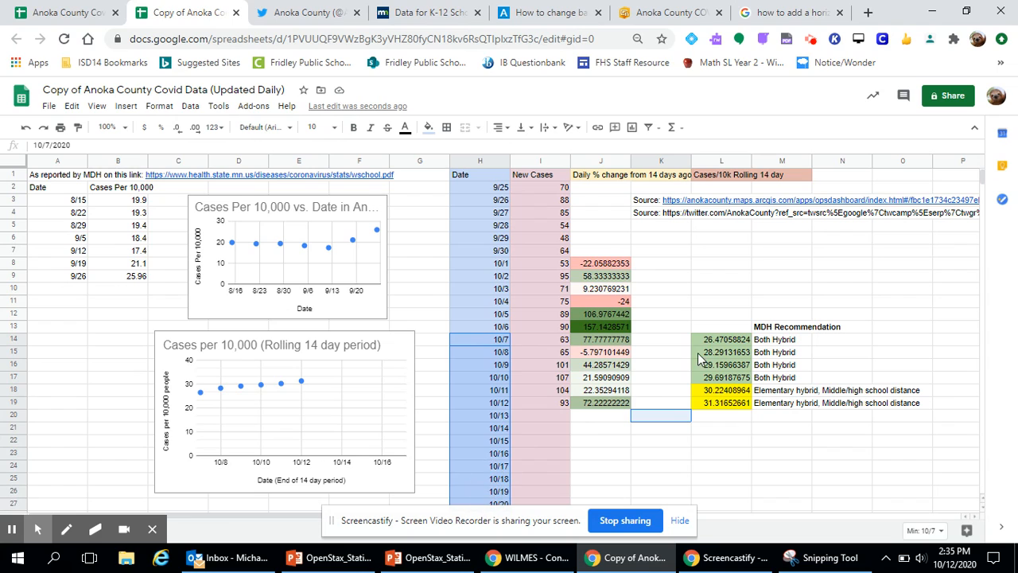
left_click_drag(713, 342, 727, 509)
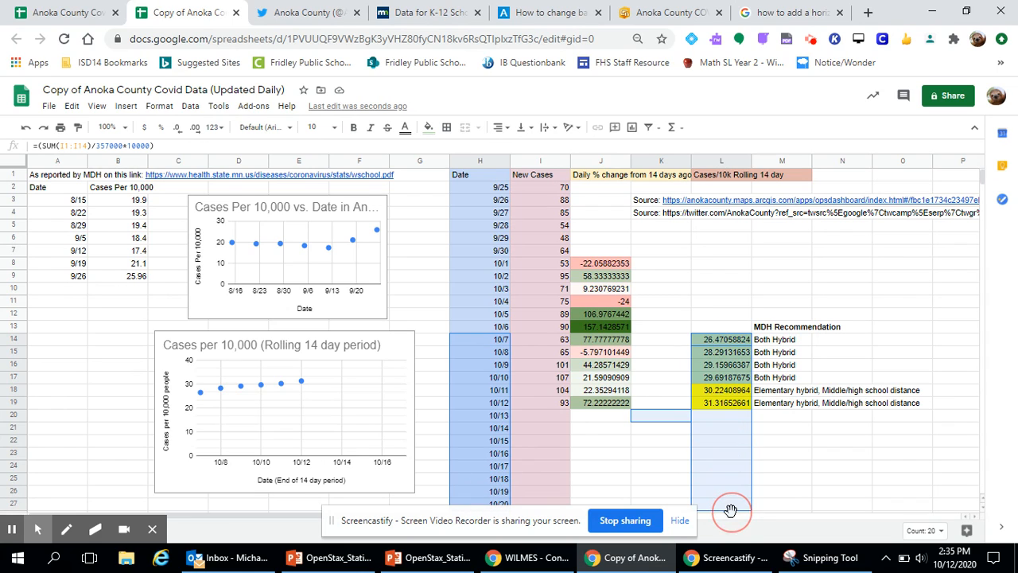
left_click(790, 455)
left_click(683, 459)
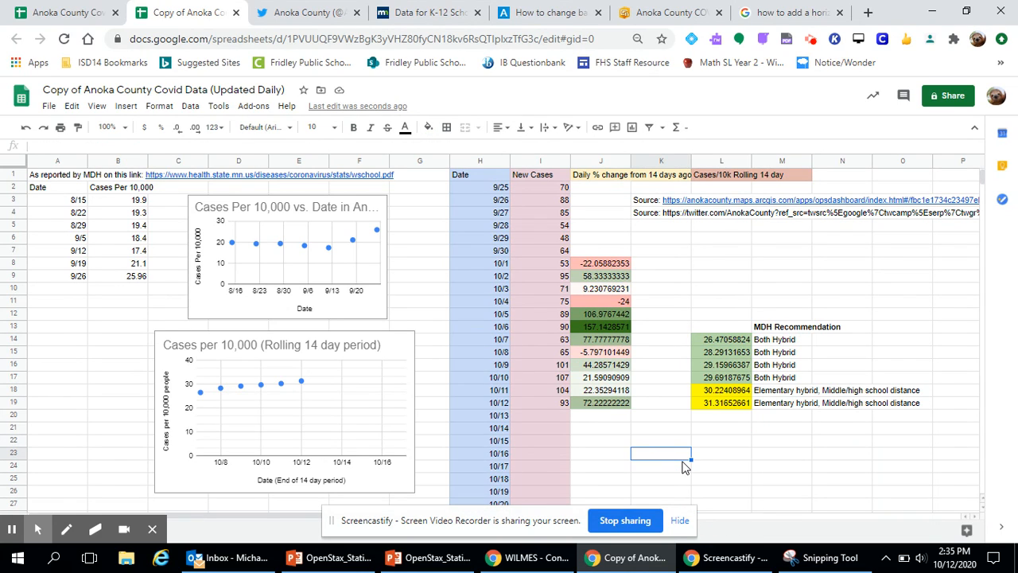